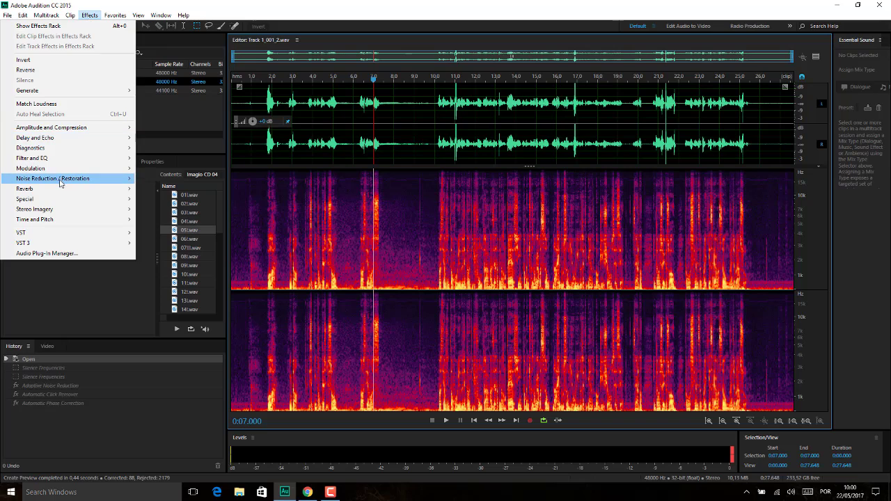
Step: Play a short passage of the track from about 0:01.574 and toggle the spectral frequency display off and on
mouse_move(60, 183)
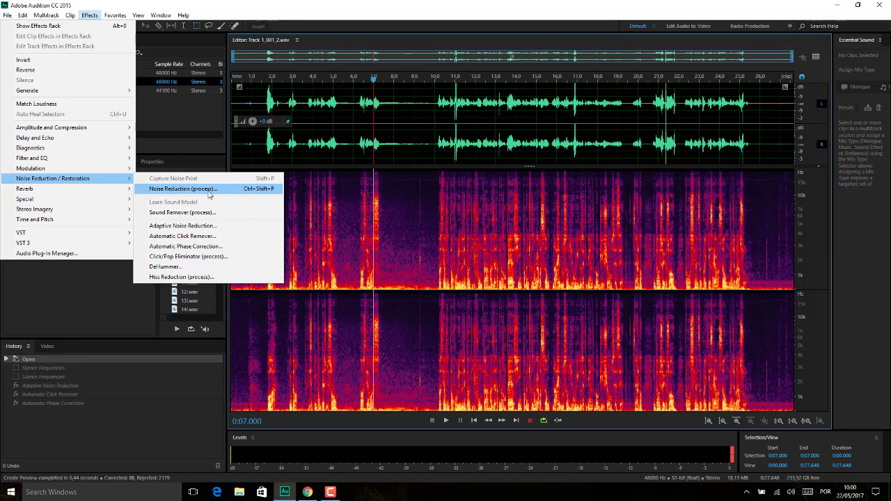
left_click(286, 128)
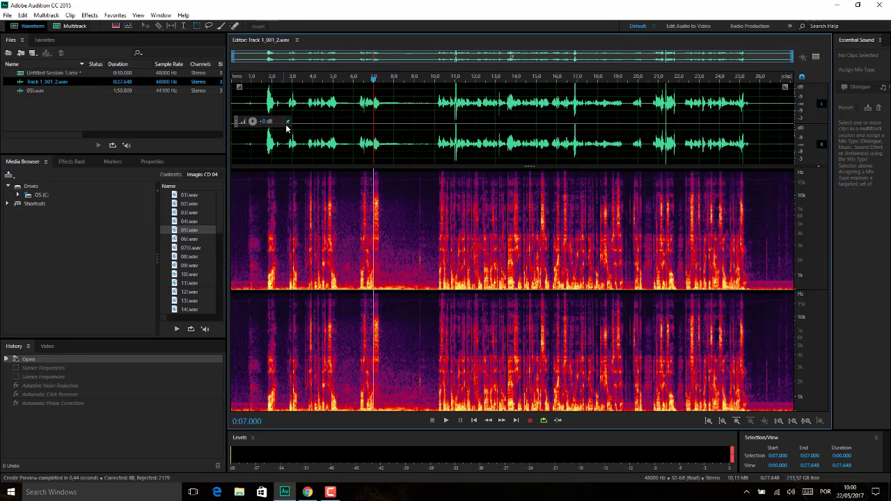
left_click(263, 96)
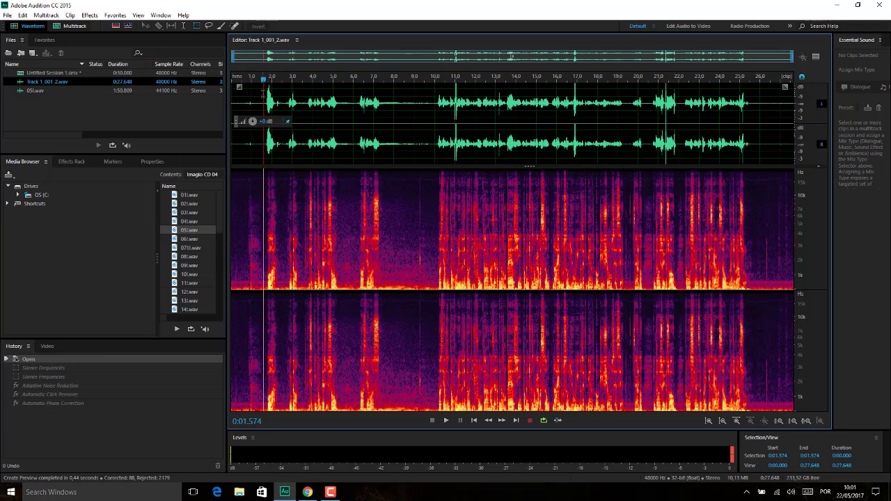
key("space")
key("space")
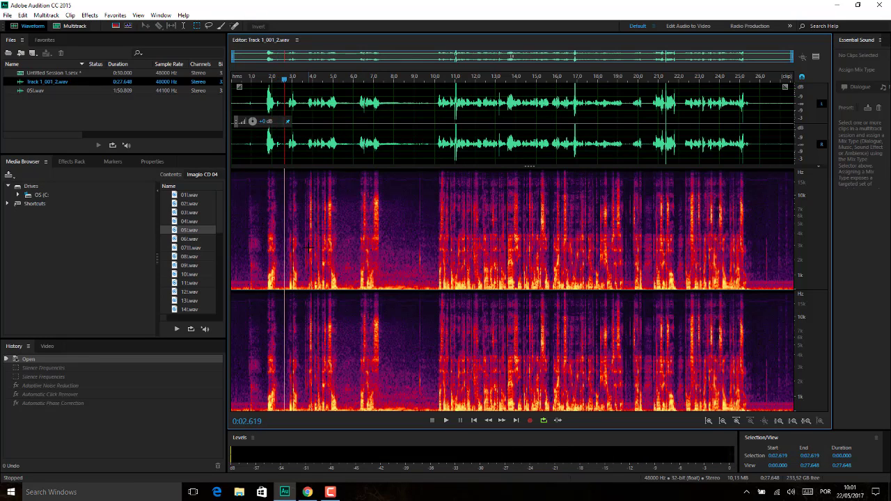
left_click(115, 28)
left_click(116, 28)
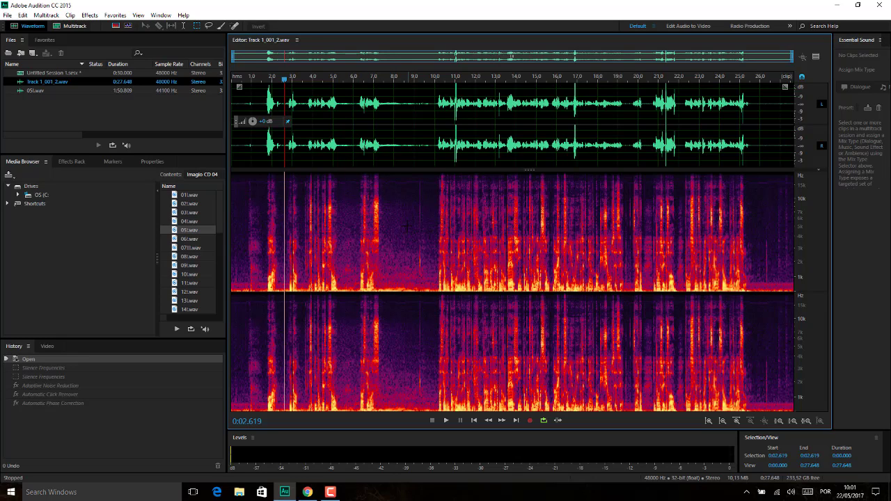
Step: Open the Click/Pop Eliminator effect for Track 1_001_2.wav and preview the audio with its default preset
left_click(70, 15)
mouse_move(87, 16)
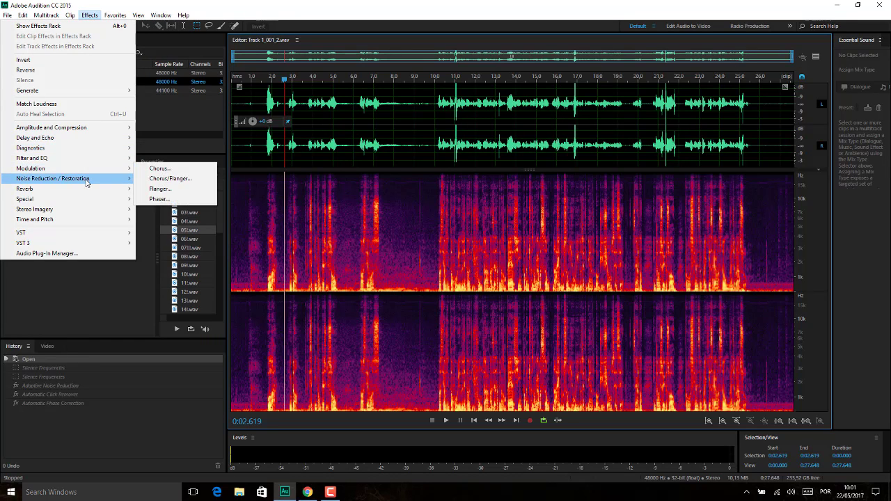
mouse_move(88, 182)
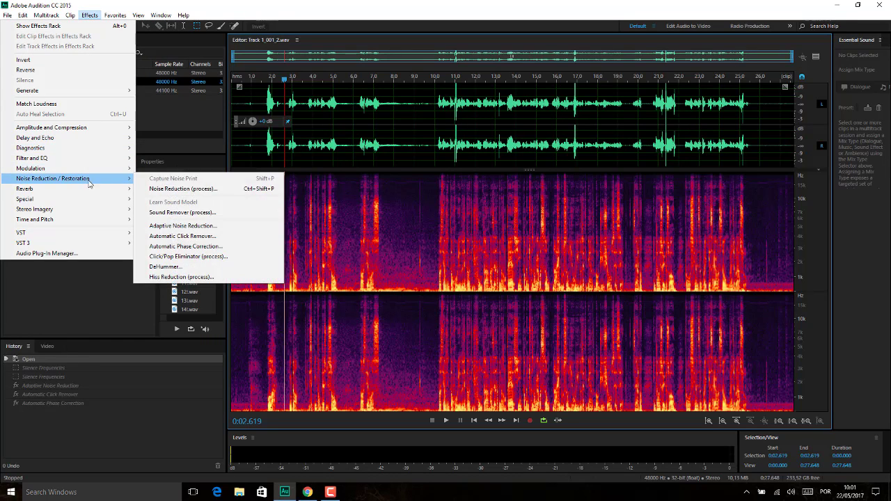
left_click(218, 257)
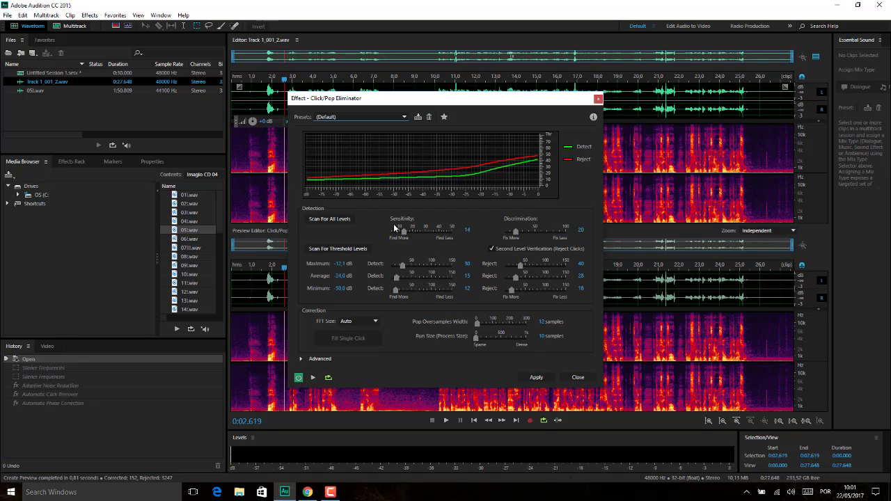
left_click_drag(412, 102, 383, 98)
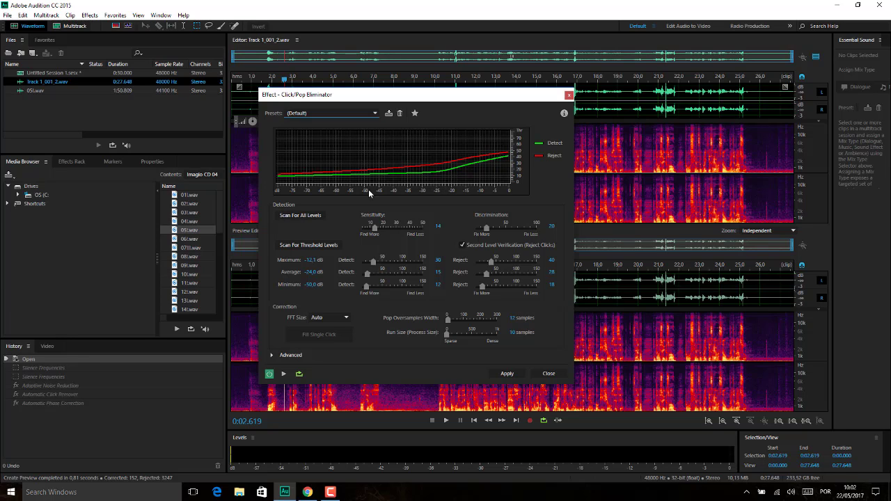
left_click(283, 373)
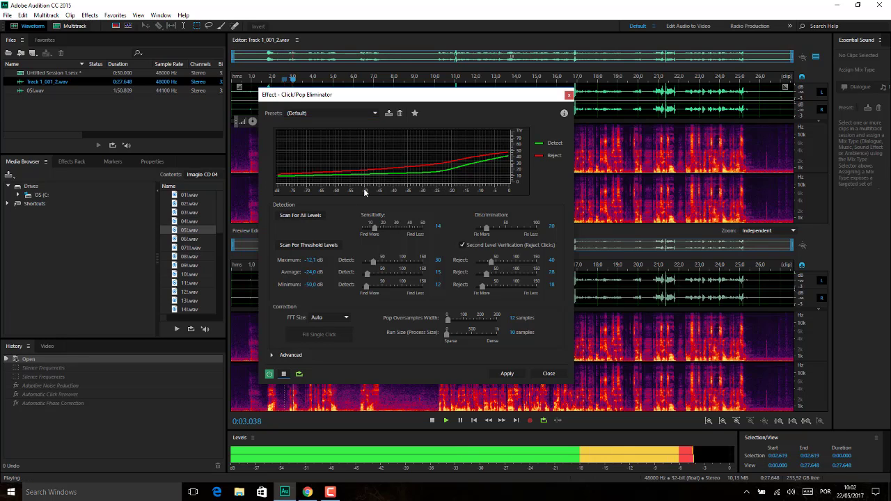
left_click_drag(418, 91, 515, 141)
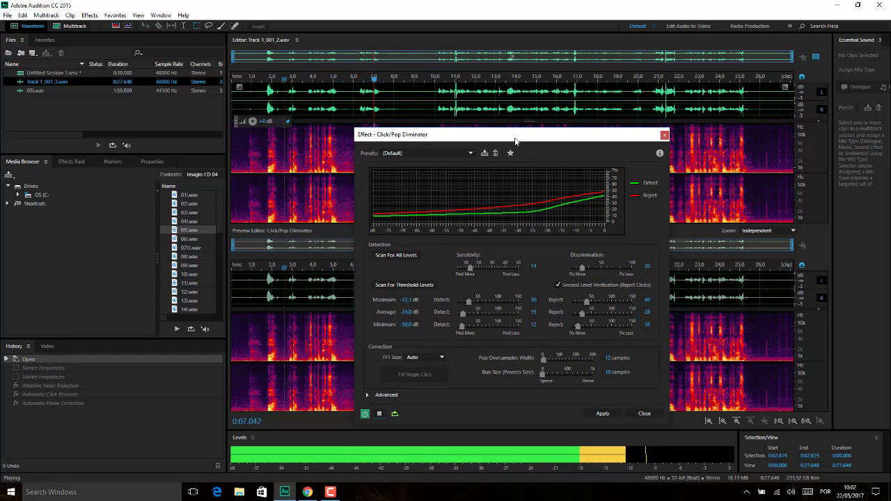
left_click_drag(515, 141, 523, 88)
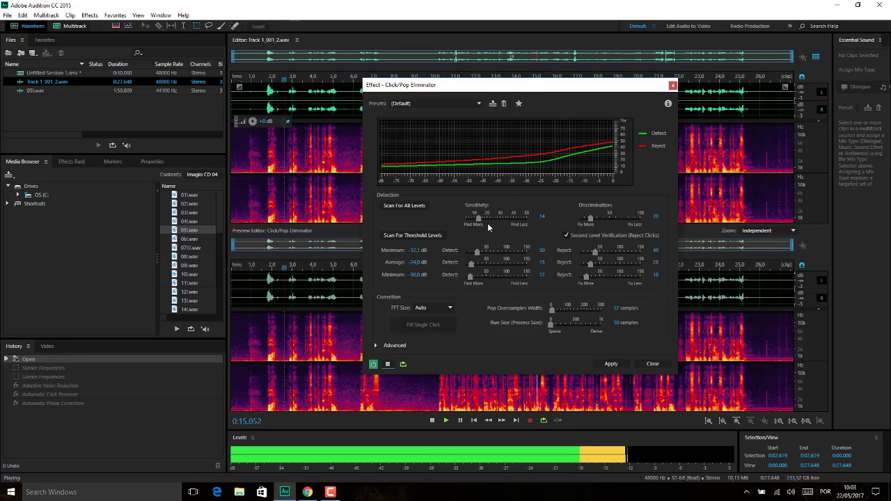
left_click(388, 362)
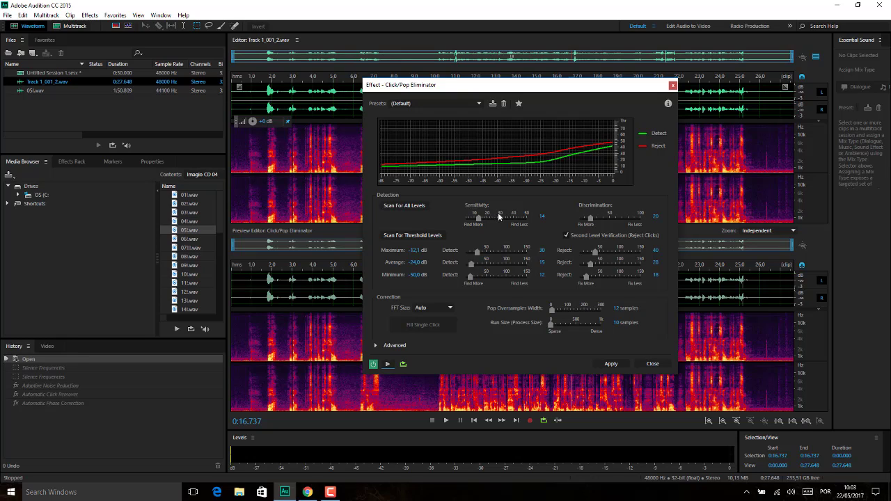
Step: Set the Click/Pop Eliminator's Sensitivity to 20, preview it, and raise the Maximum level's Reject value to 68,7
left_click_drag(478, 218, 488, 222)
left_click_drag(488, 222, 488, 222)
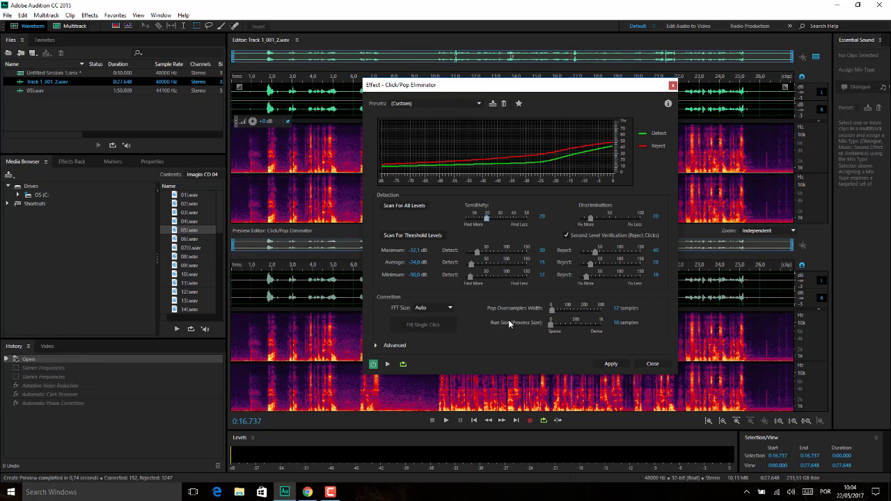
left_click(387, 363)
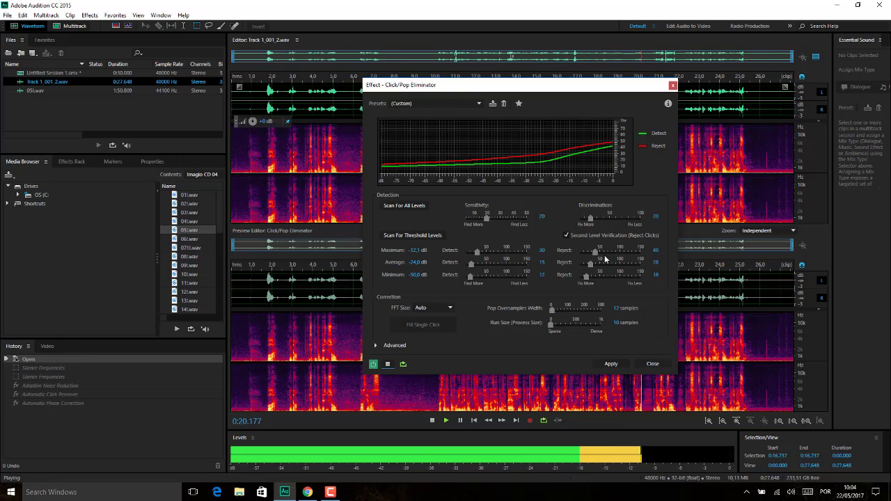
mouse_move(599, 251)
left_mouse_down()
mouse_move(641, 254)
mouse_move(583, 253)
mouse_move(617, 254)
mouse_move(602, 265)
mouse_move(607, 255)
left_mouse_up()
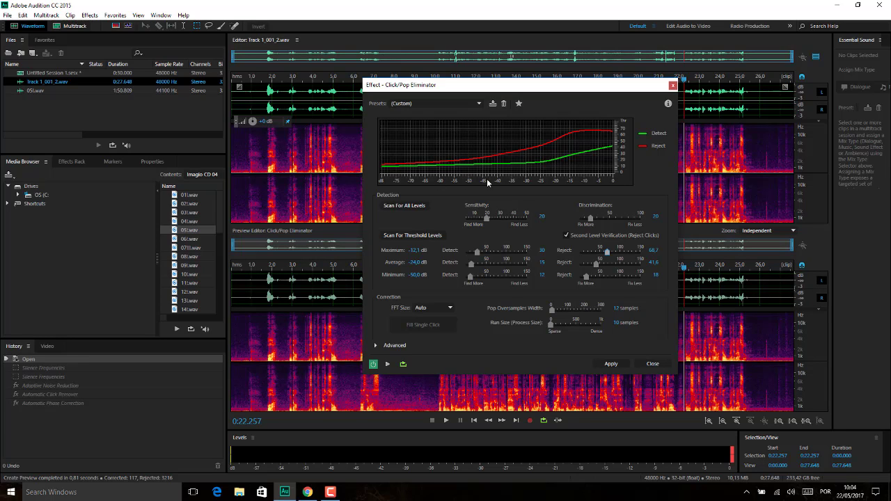
Step: Load the Constant Hiss and Crackle preset in the Click/Pop Eliminator and preview it
left_click(478, 103)
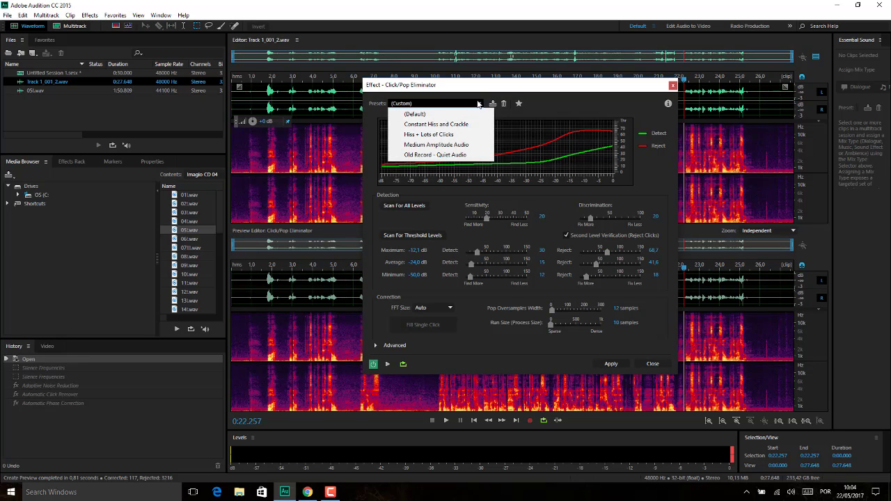
left_click(462, 125)
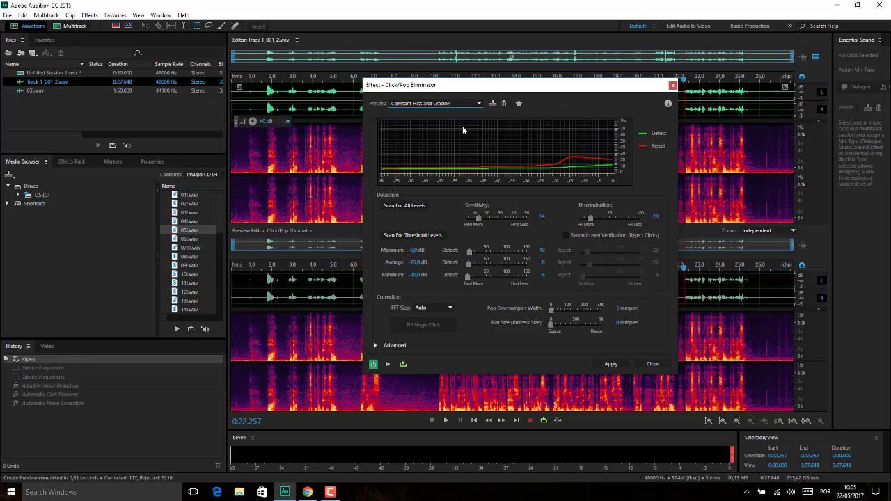
left_click(388, 364)
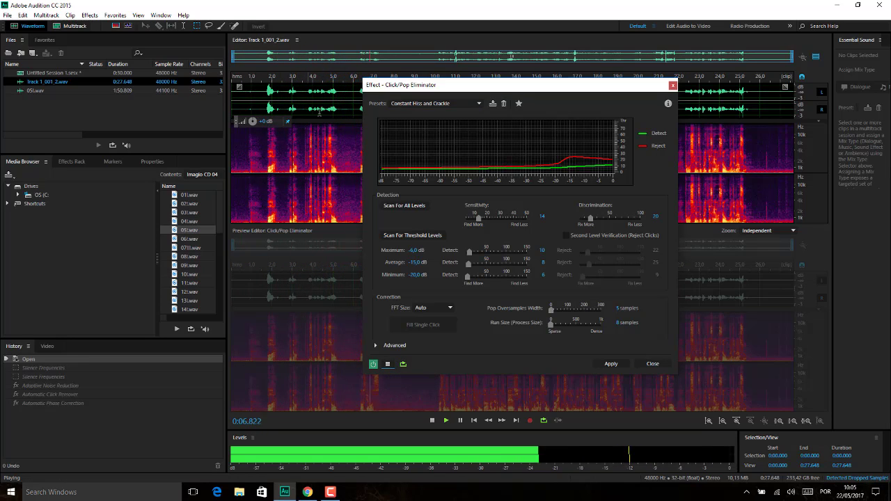
Step: Load the Hiss + Lots of Clicks preset in the Click/Pop Eliminator and restart the preview
left_click(478, 104)
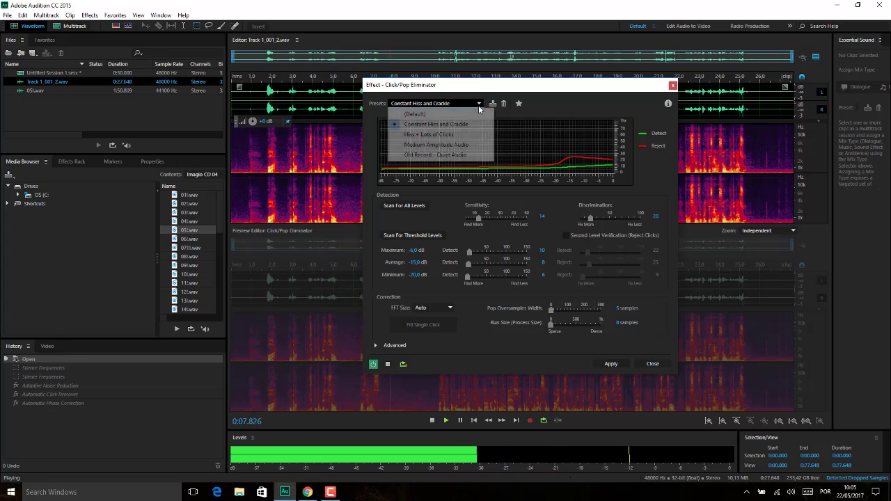
left_click(449, 133)
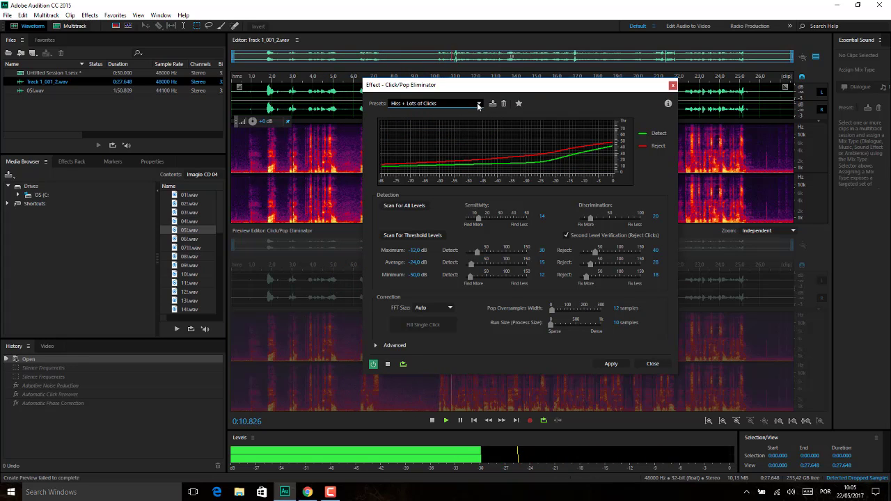
key("space")
left_click(390, 361)
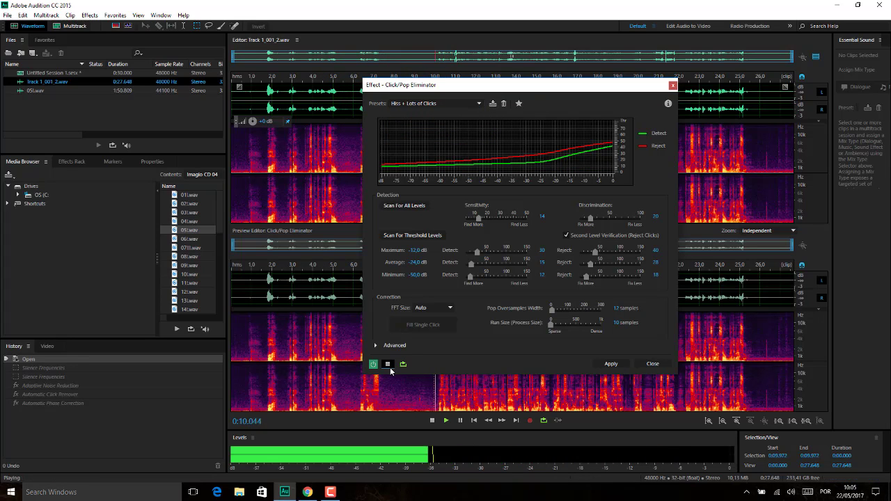
Step: Load and preview the Old Record - Quiet Audio preset, then close the Click/Pop Eliminator without applying it
left_click(479, 103)
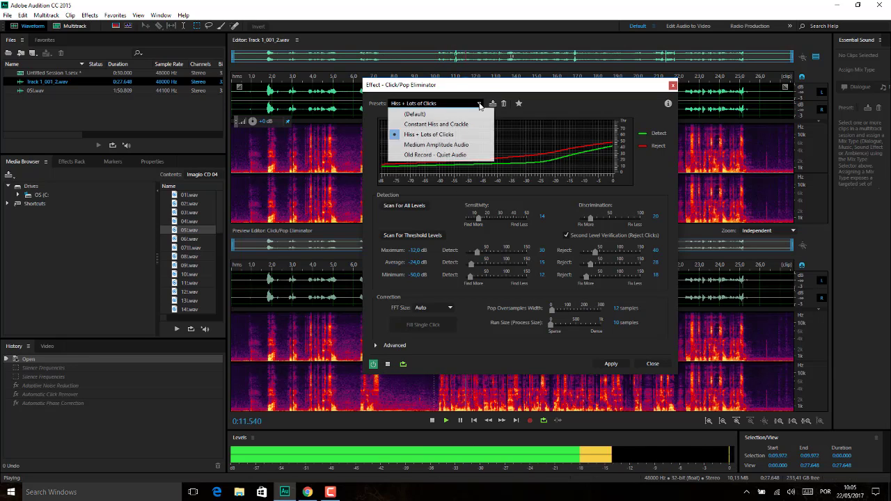
left_click(454, 156)
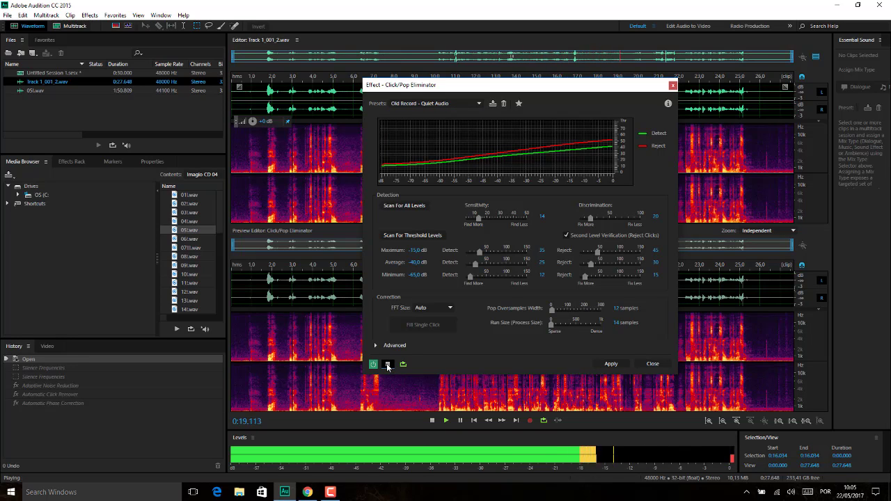
left_click(387, 364)
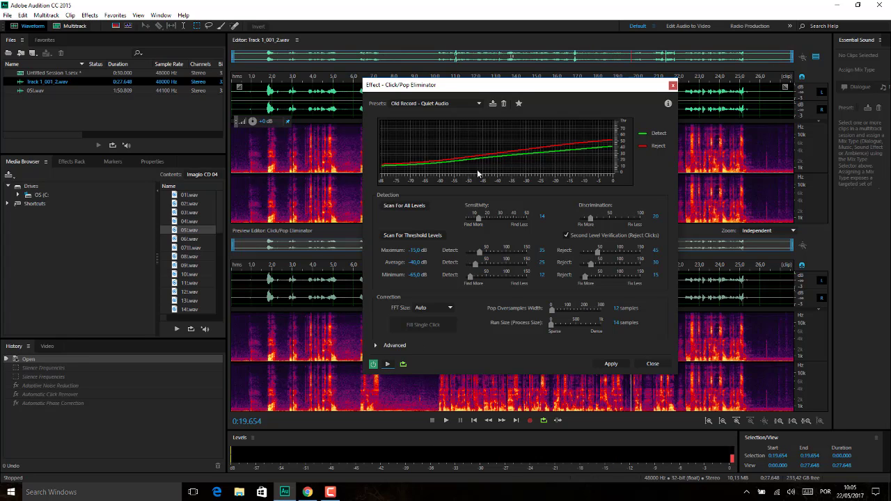
left_click_drag(522, 87, 476, 164)
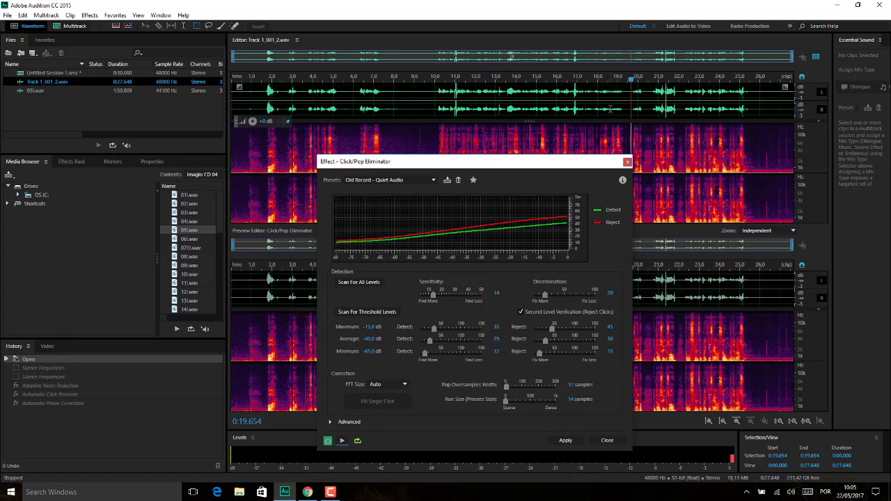
left_click_drag(515, 163, 509, 136)
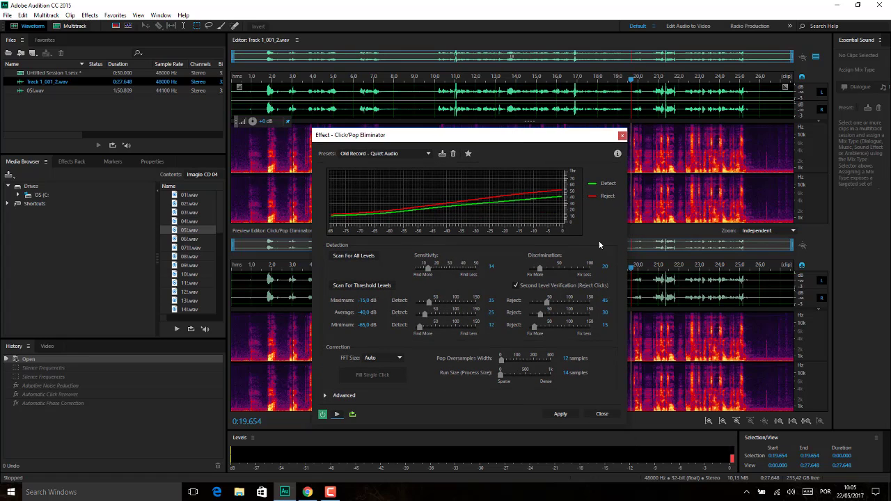
left_click(598, 414)
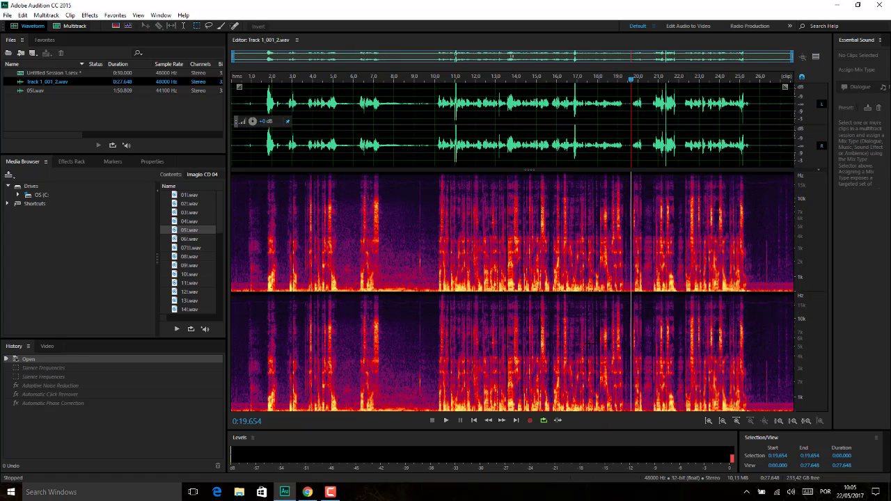
Step: Open the DeHummer effect from the noise reduction and restoration effects and preview the audio with its default preset
left_click(89, 14)
mouse_move(75, 180)
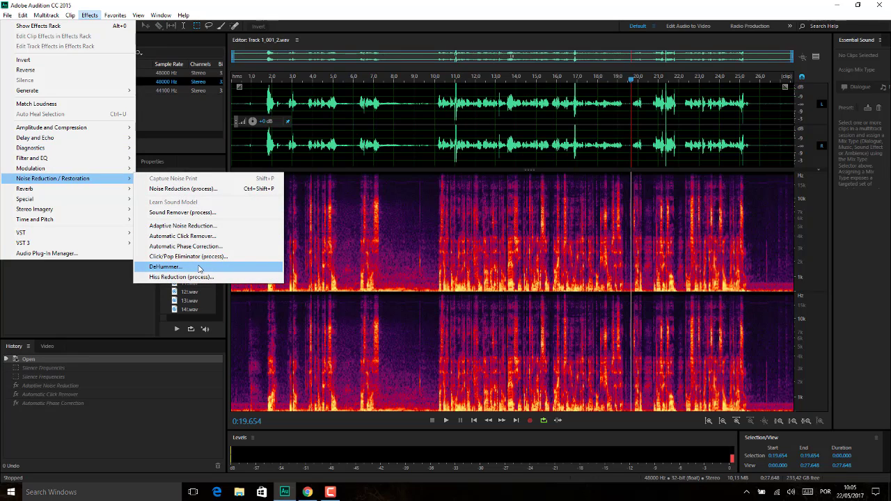
left_click(165, 267)
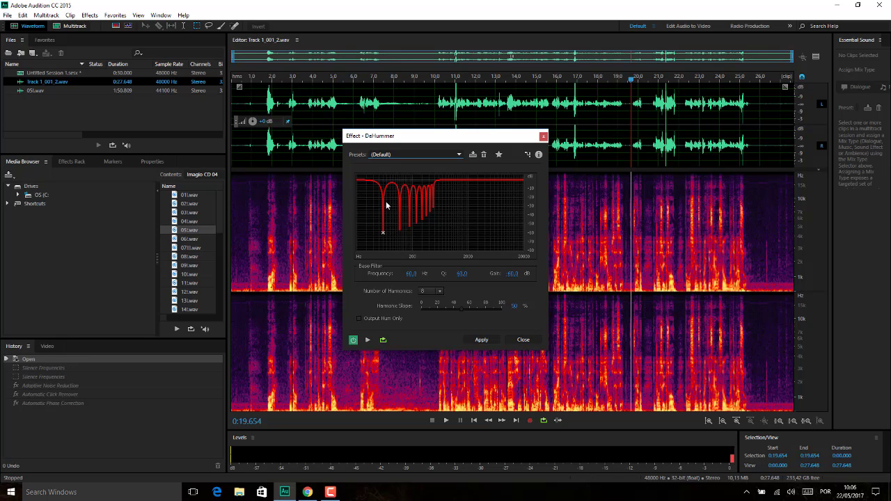
left_click(367, 339)
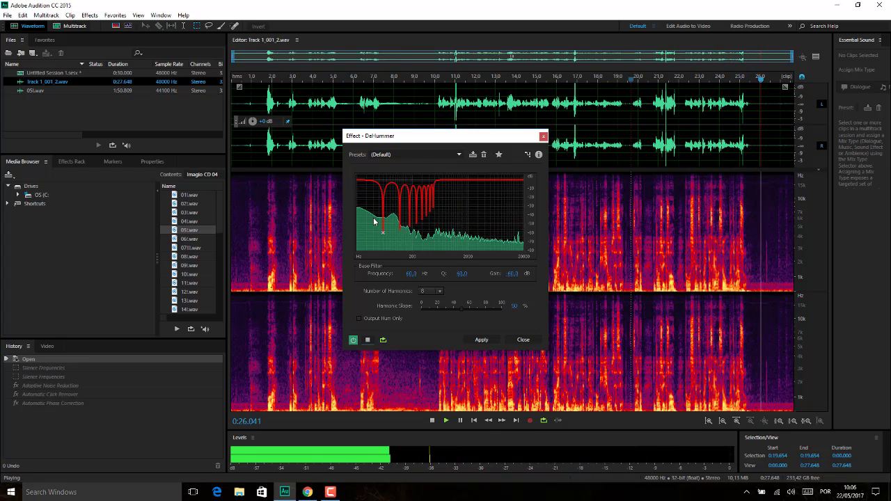
Step: Audition the DeHummer's 1000 Hz Resonance preset during playback and switch to the 120 Hz Notch preset
left_click(439, 154)
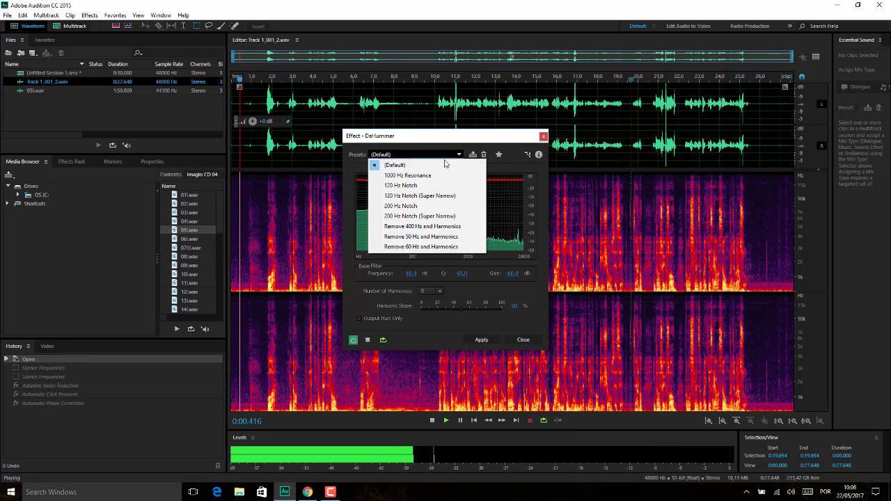
left_click(438, 175)
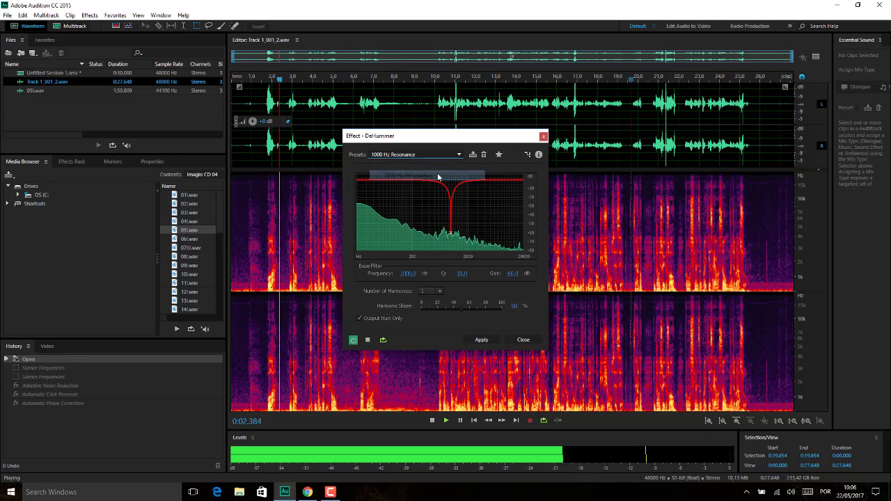
left_click(459, 154)
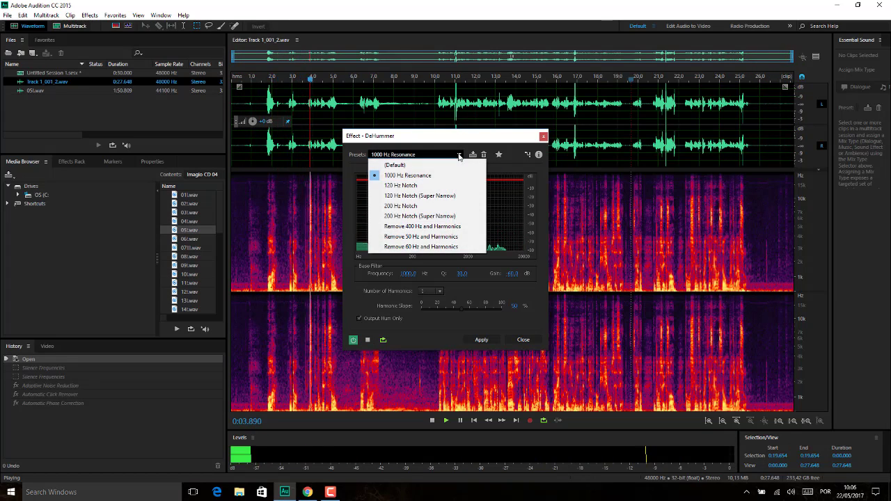
left_click(428, 186)
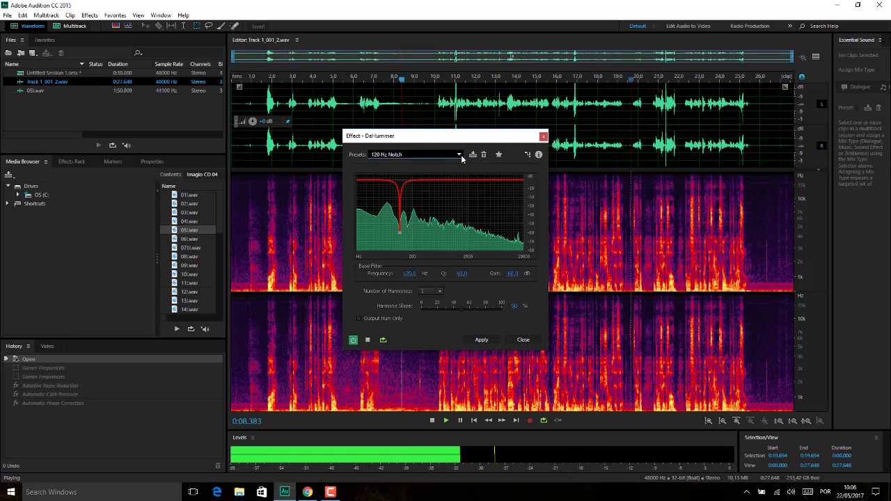
Step: Load the DeHummer's 120 Hz Notch (Super Narrow) preset, listen to the preview, and stop it
left_click(460, 155)
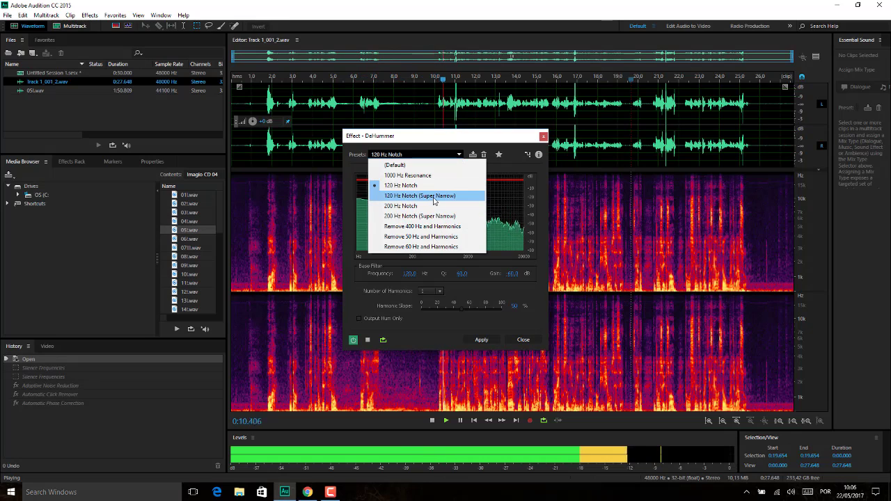
left_click(435, 197)
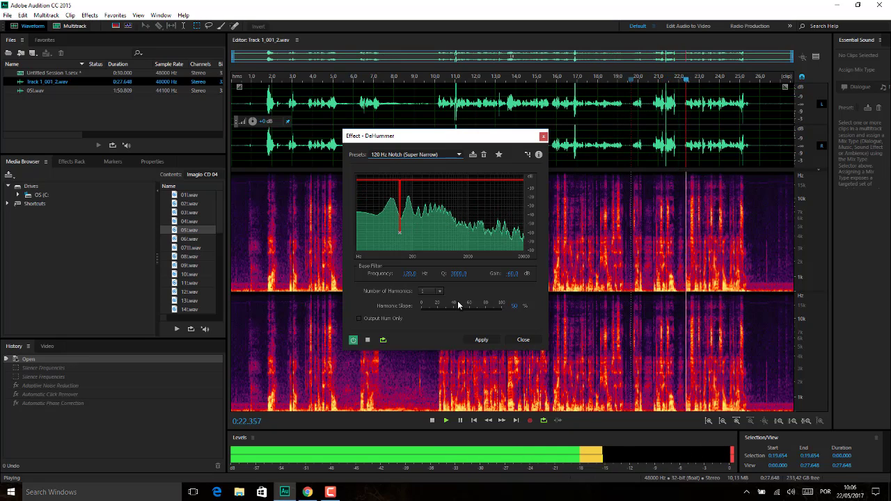
left_click(369, 340)
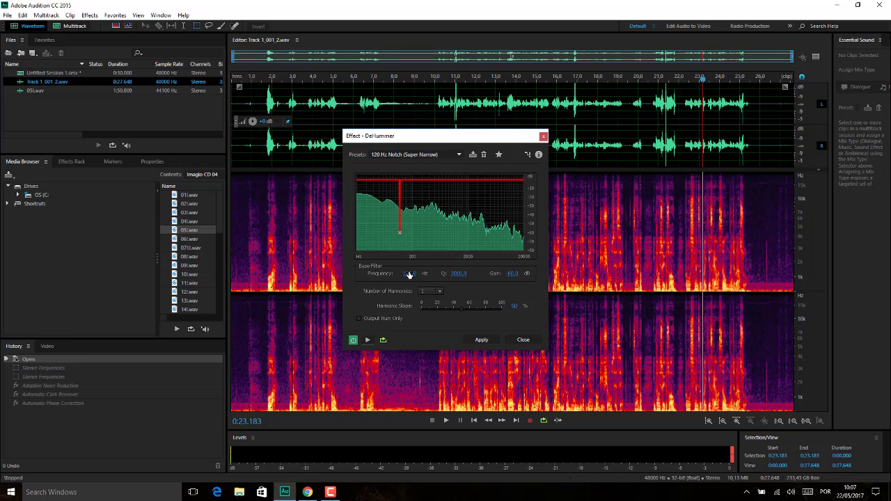
Step: Restart the preview and set the DeHummer's base frequency to about 701 Hz with 8 harmonics
left_click(368, 340)
left_click_drag(410, 272, 465, 286)
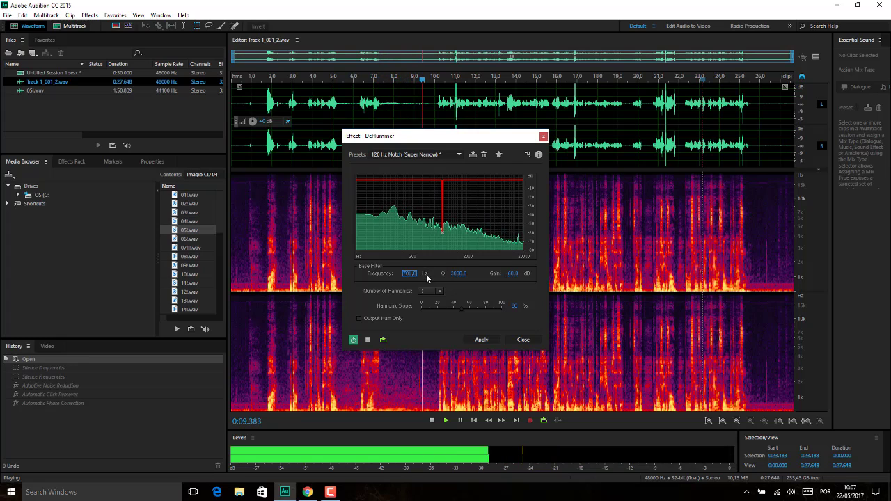
left_click(439, 291)
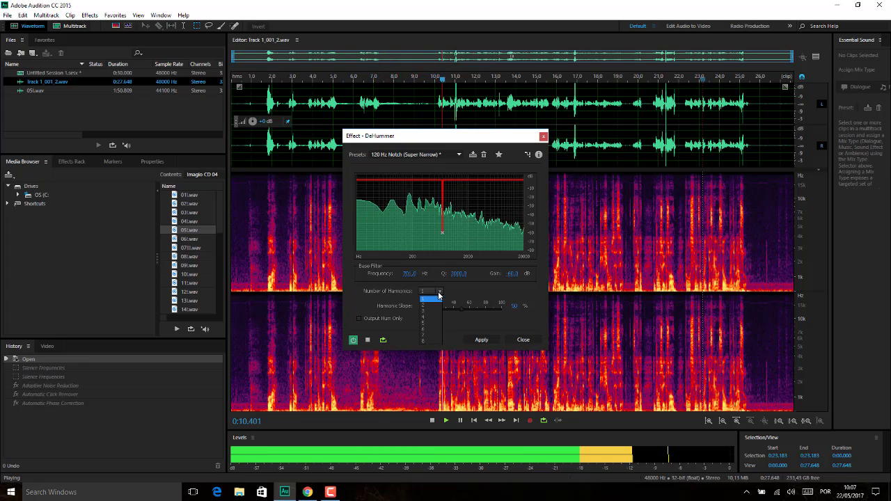
left_click(427, 339)
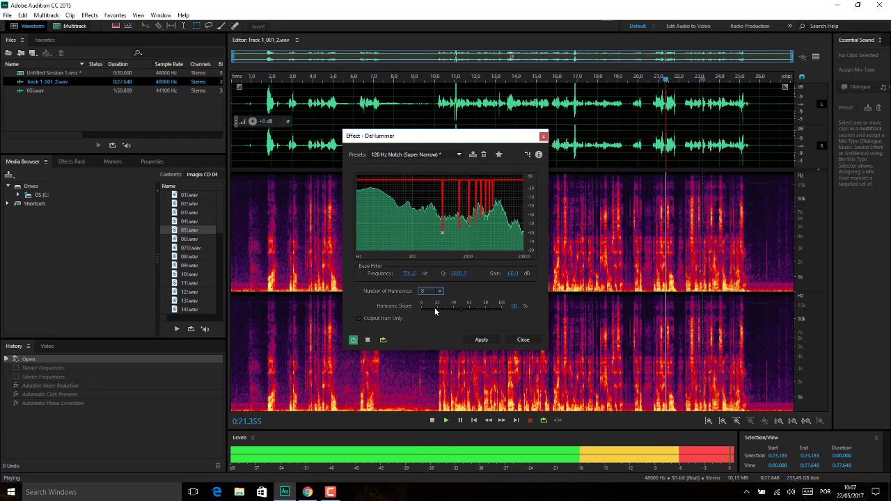
Step: Restart the DeHummer preview and set the harmonic slope to 67%
left_click(368, 339)
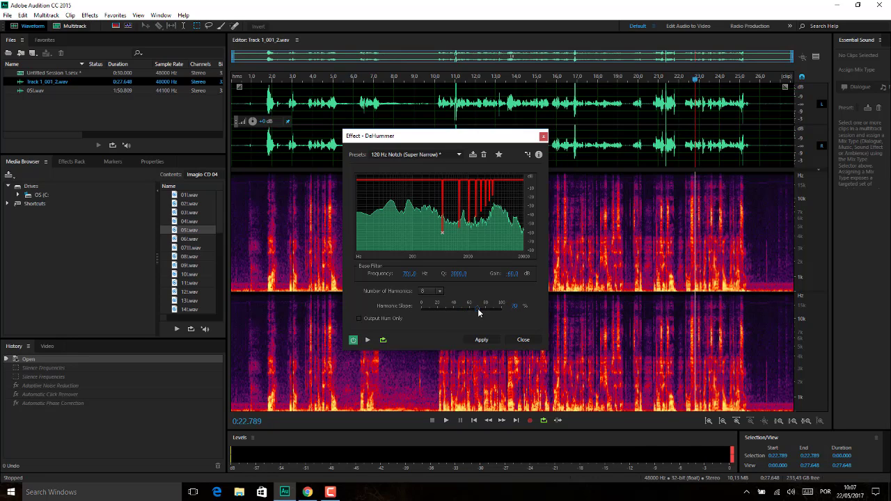
left_click(364, 341)
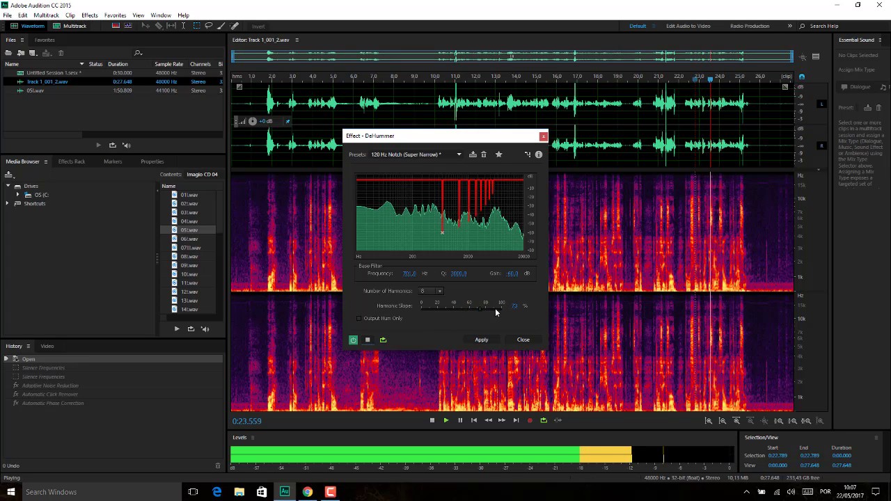
mouse_move(480, 308)
left_mouse_down()
mouse_move(374, 314)
mouse_move(511, 311)
mouse_move(476, 312)
left_mouse_up()
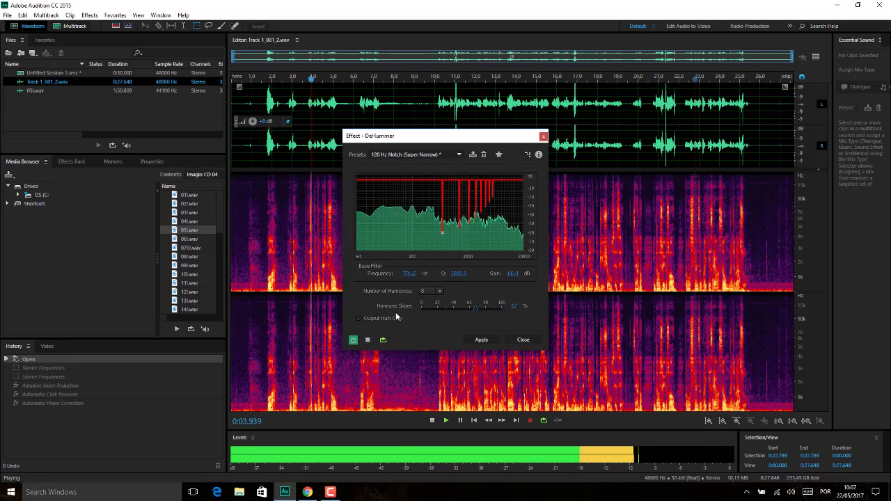
Step: Restart the preview to hear the removed hum with Output Hum Only enabled, and turn that option off again
key("space")
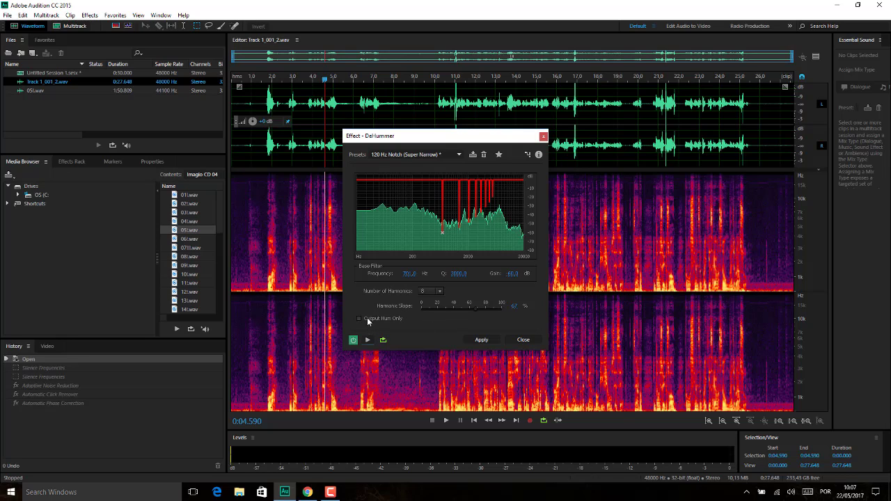
left_click(369, 340)
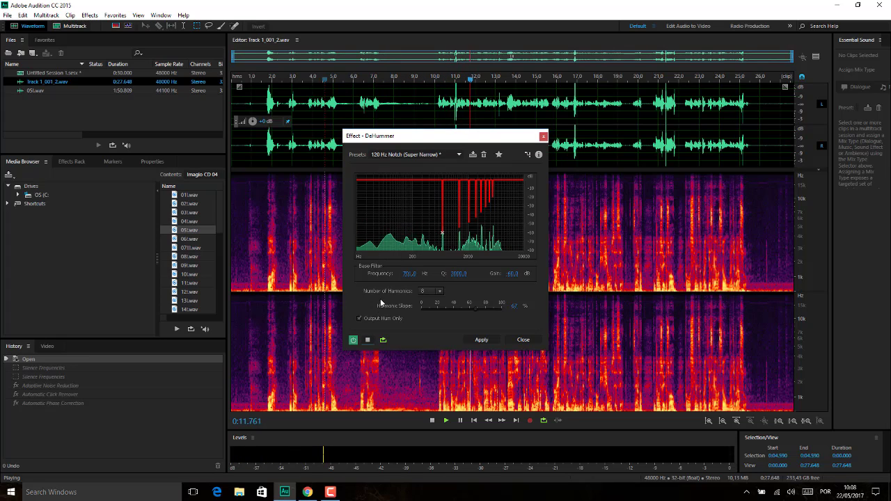
left_click(374, 320)
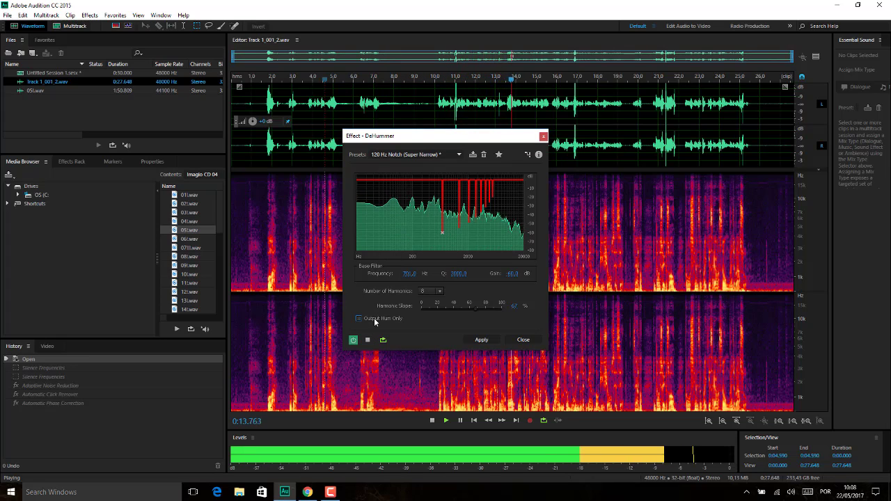
Step: Apply the DeHummer to the whole recording and play back the processed audio from about 7.5 and 4.8 seconds
left_click(481, 339)
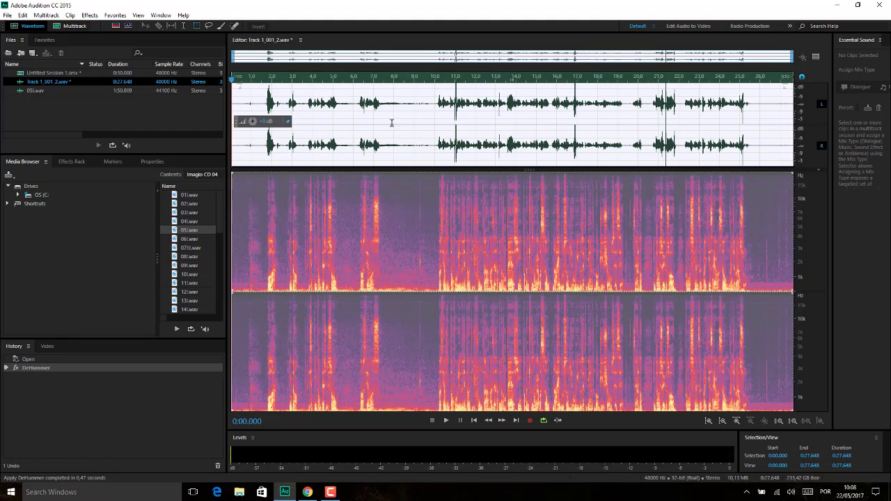
left_click(383, 124)
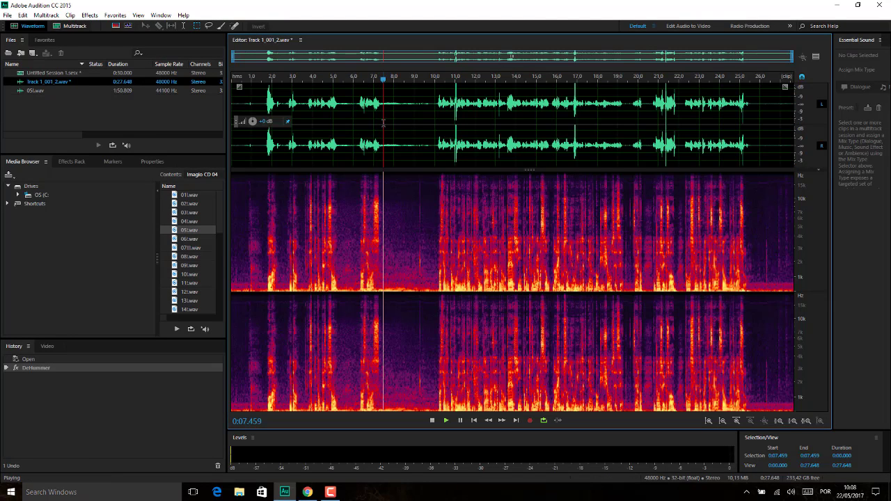
left_click(329, 137)
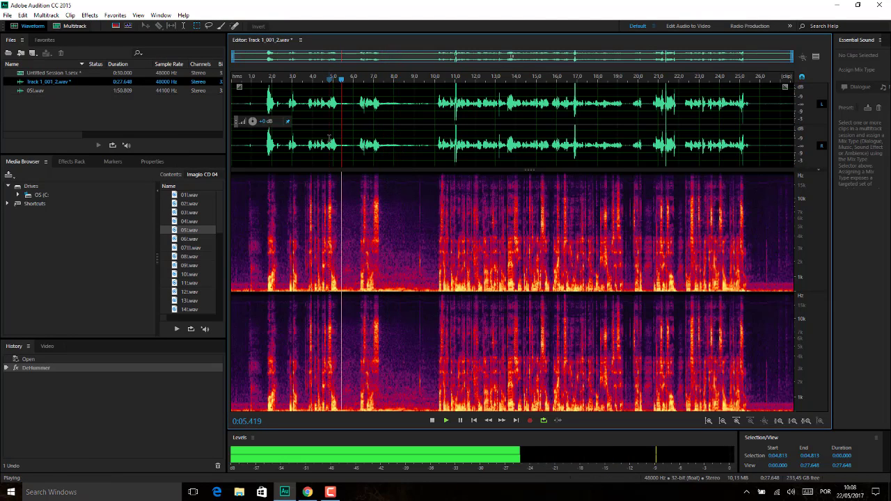
key("space")
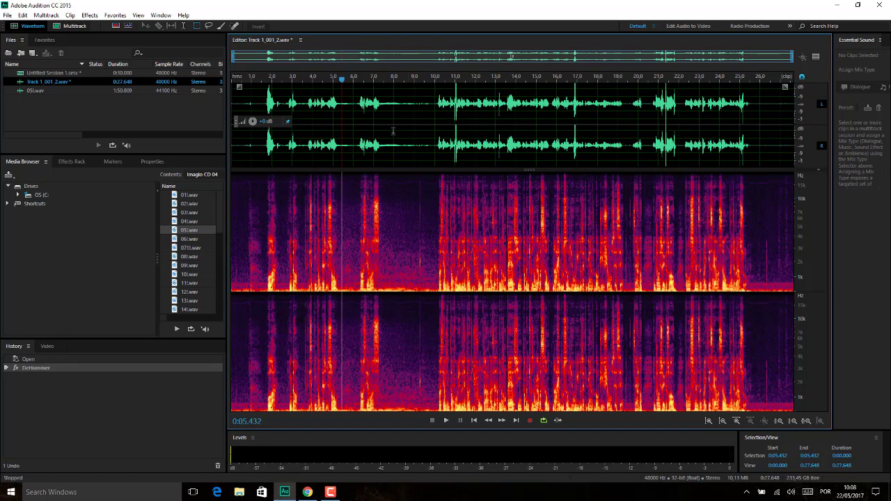
Step: Open the Hiss Reduction effect from the noise reduction and restoration effects and preview it with the default preset
left_click(89, 15)
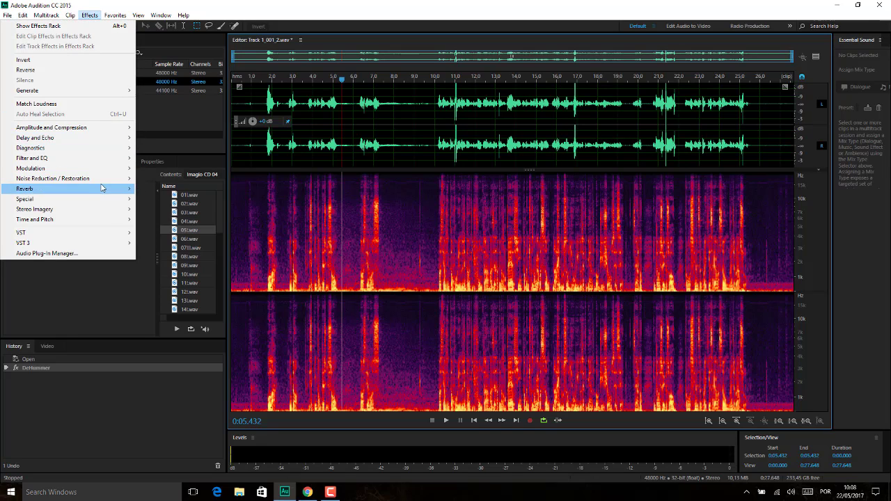
mouse_move(112, 183)
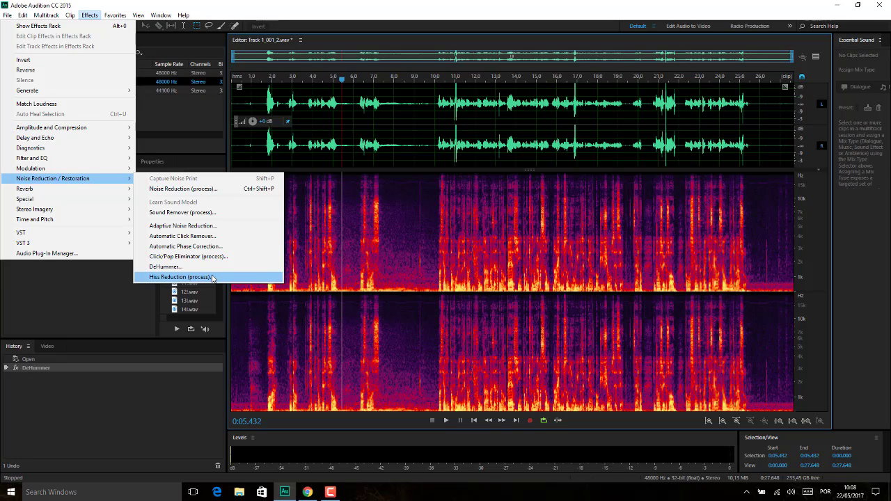
left_click(179, 277)
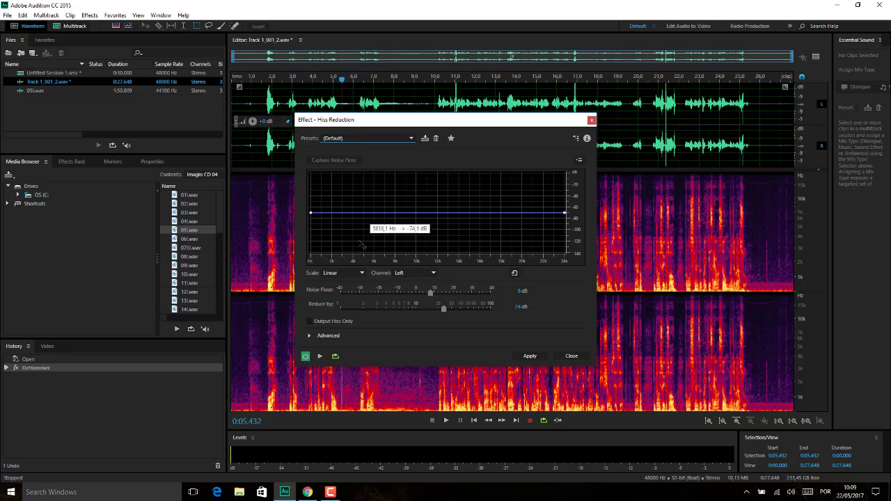
left_click(319, 356)
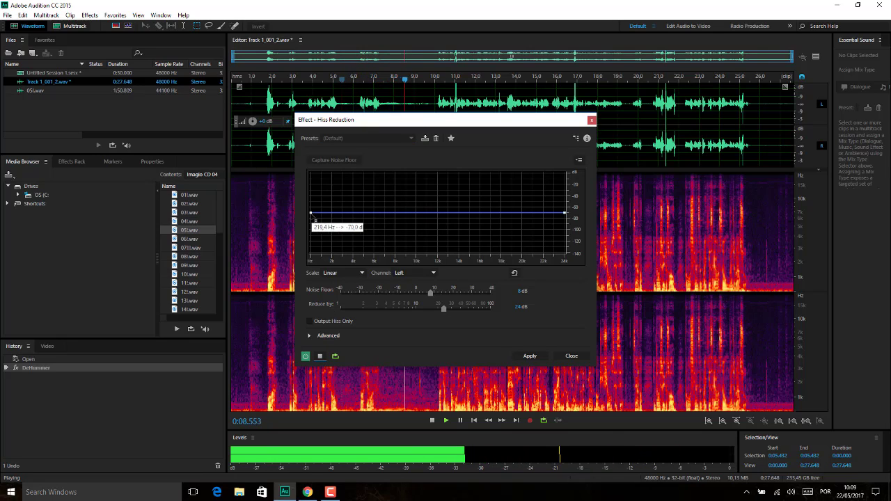
Step: Reshape the noise floor curve during playback with raised end points, dips near 3 and 12 kHz and peaks near 6 and 16 kHz
left_click_drag(310, 212, 304, 181)
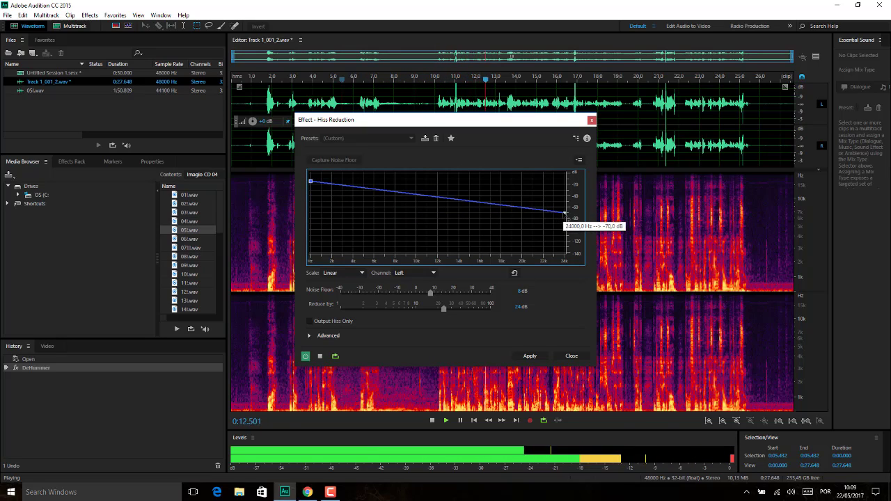
left_click_drag(564, 212, 582, 216)
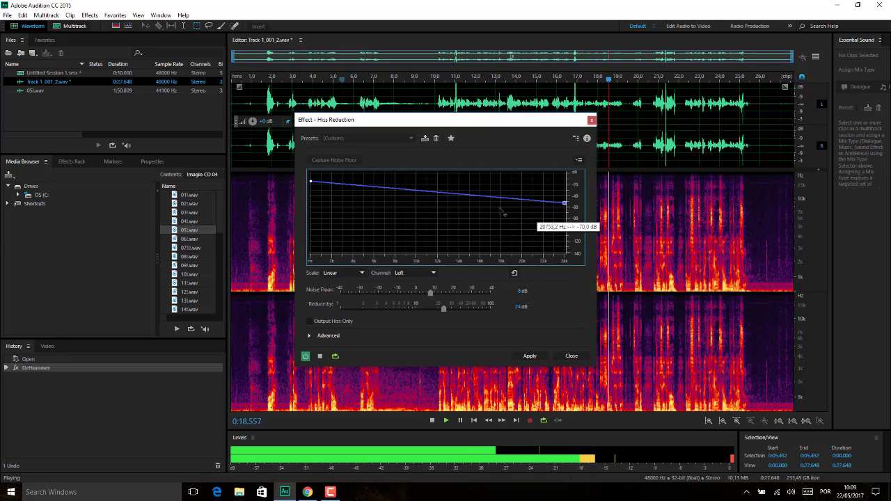
left_click_drag(438, 194, 435, 227)
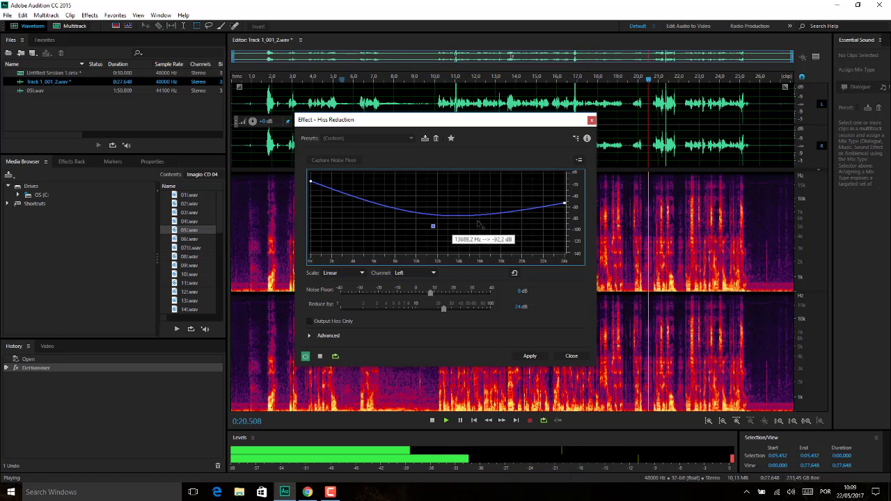
left_click_drag(479, 208, 479, 190)
left_click_drag(359, 193, 341, 207)
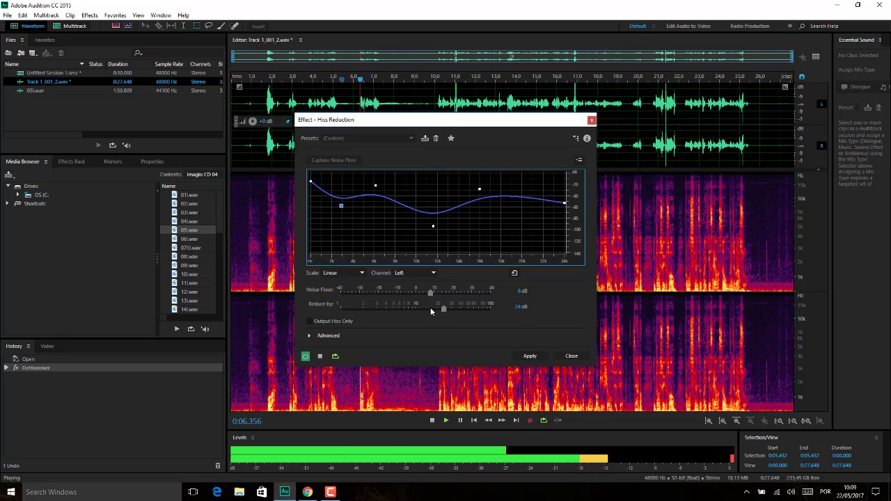
left_click(319, 356)
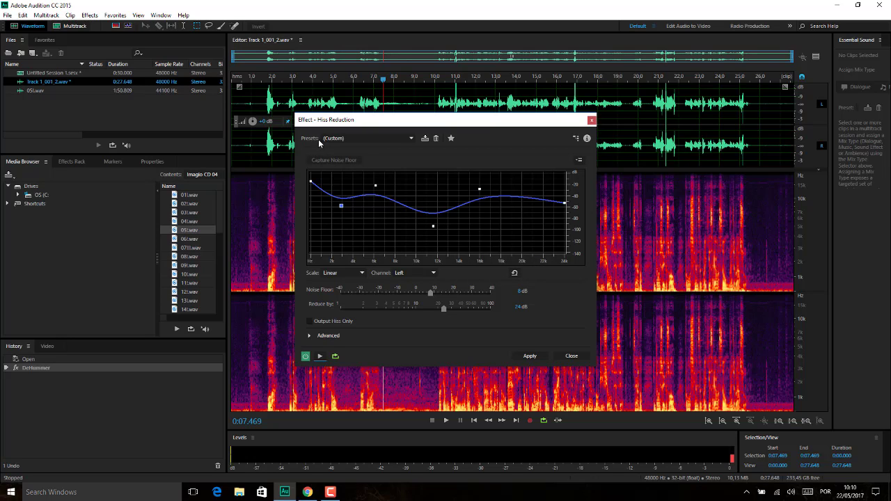
Step: Load the Hiss Reduction's High preset, switch to the Light preset, and preview the recording briefly
left_click(411, 137)
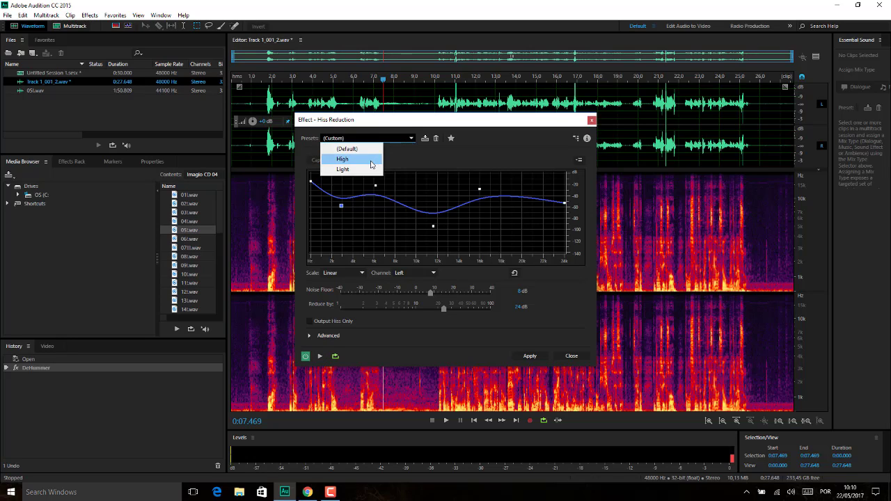
left_click(373, 159)
left_click(411, 139)
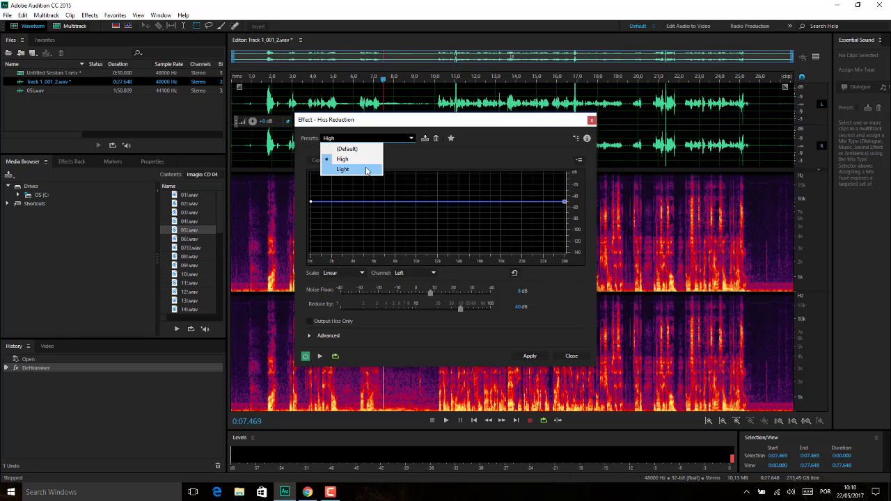
left_click(364, 169)
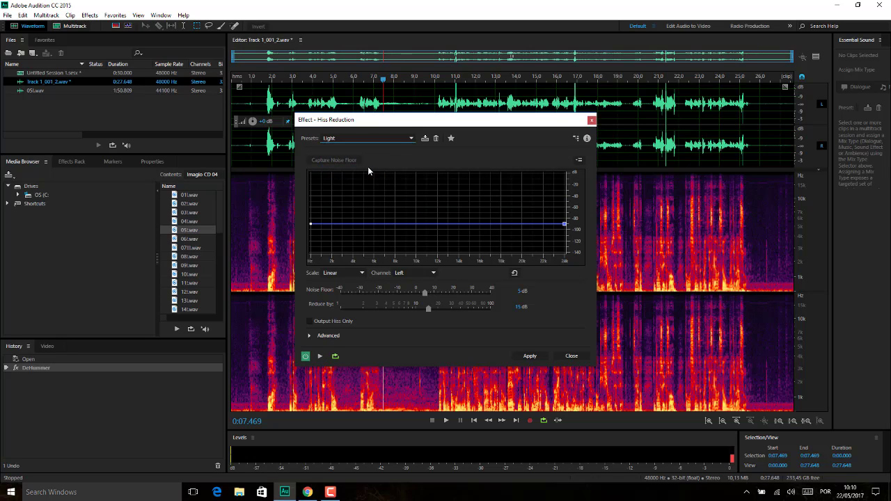
left_click(319, 356)
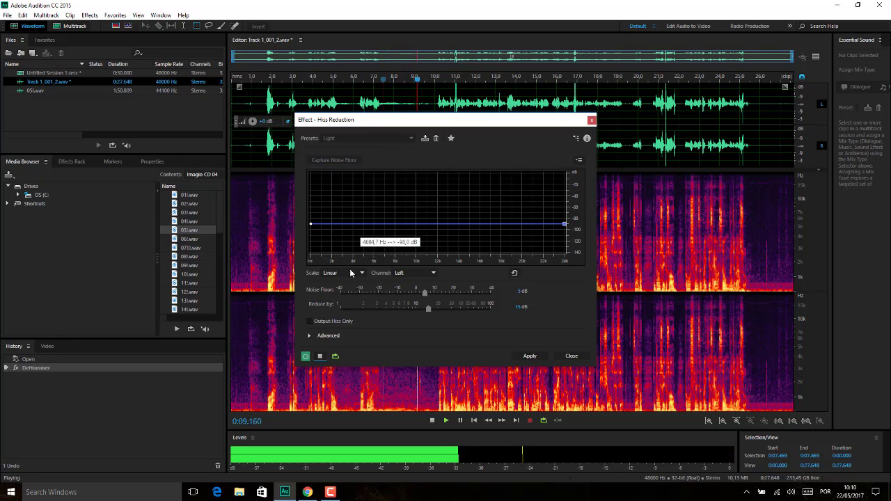
left_click(320, 356)
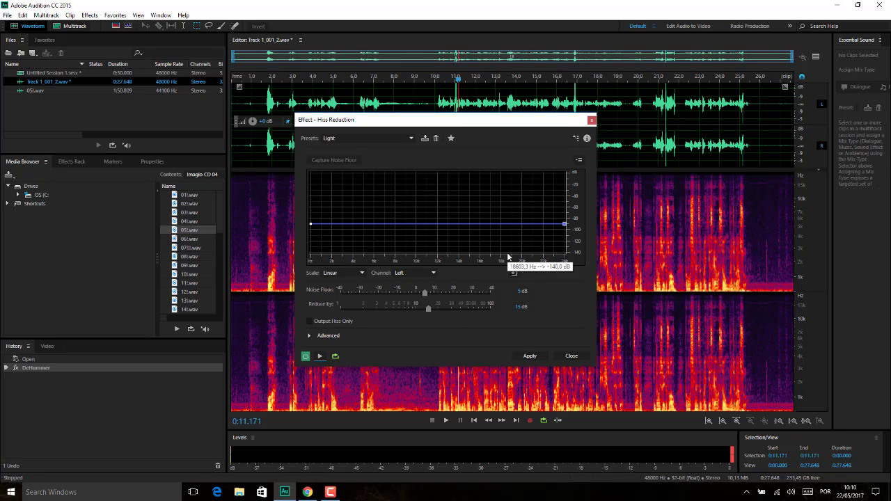
Step: Switch the noise floor graph's scale to Logarithmic and return it to Linear
left_click(362, 273)
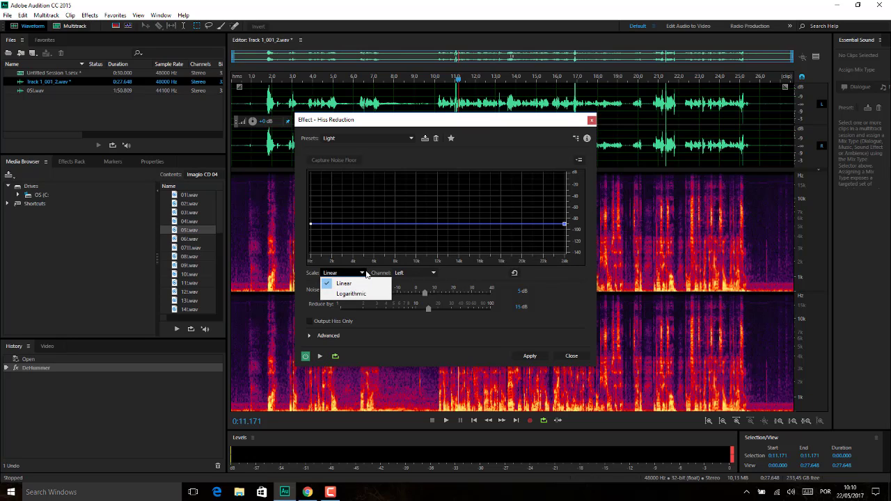
left_click(361, 293)
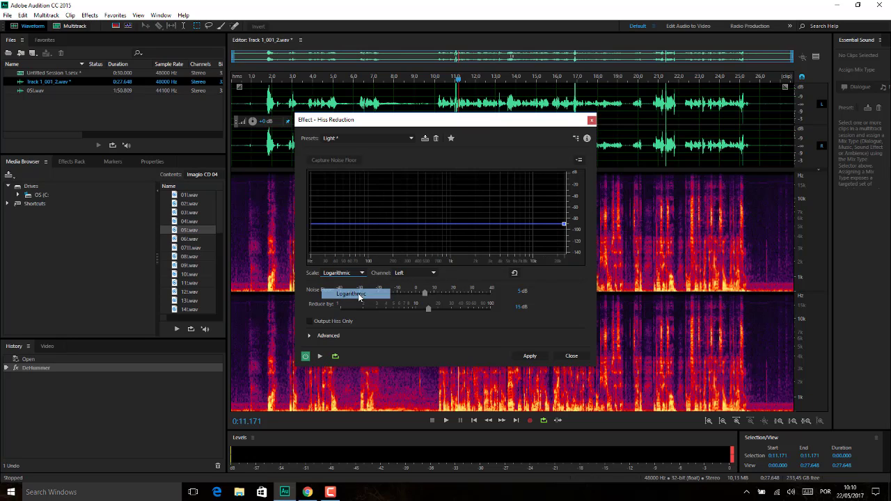
left_click(360, 274)
left_click(344, 283)
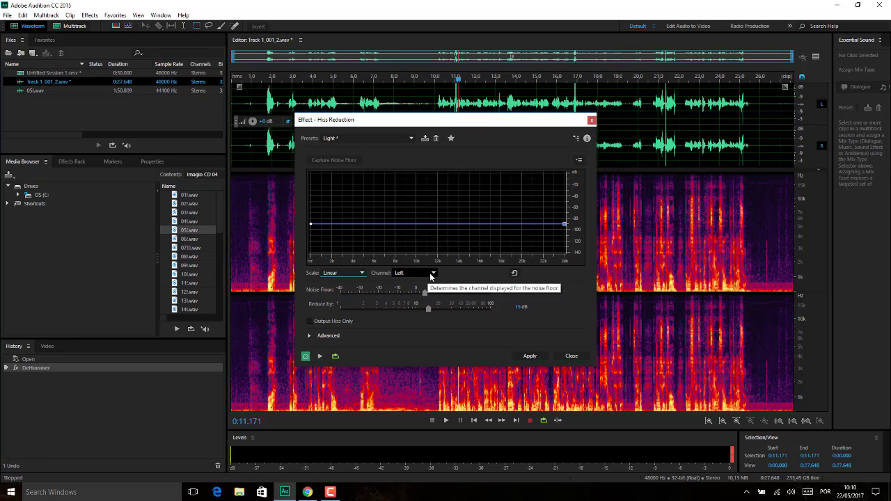
Step: Switch the displayed noise floor channel to Right and return it to Left
left_click(432, 273)
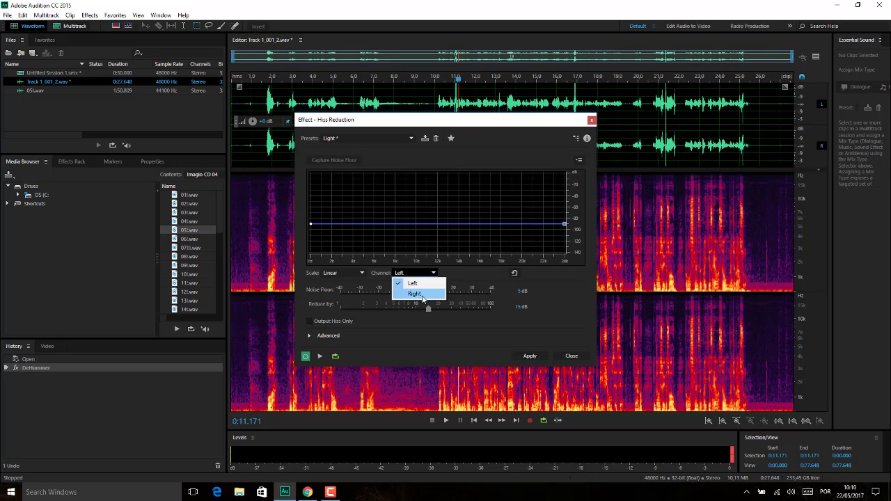
left_click(414, 293)
left_click(414, 273)
left_click(423, 284)
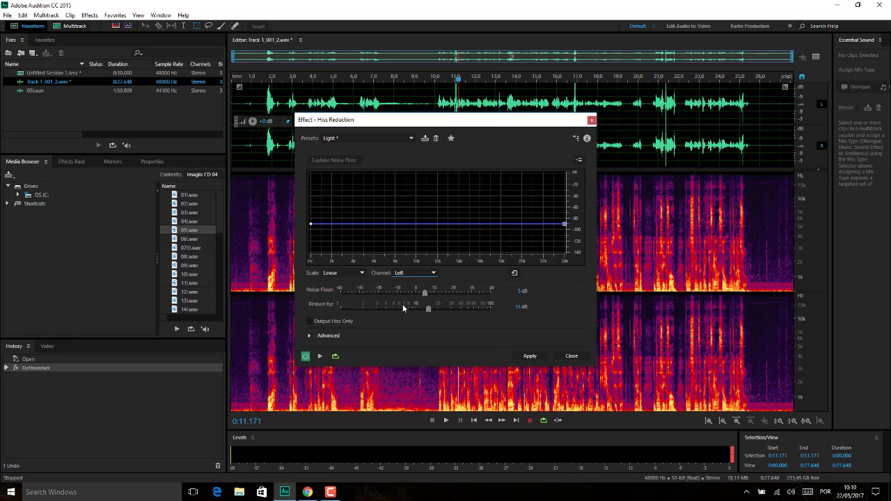
Step: Reset the noise floor curve, then preview the recording while varying Reduce By up to 97.2 dB and down to 3.8 dB
left_click(514, 273)
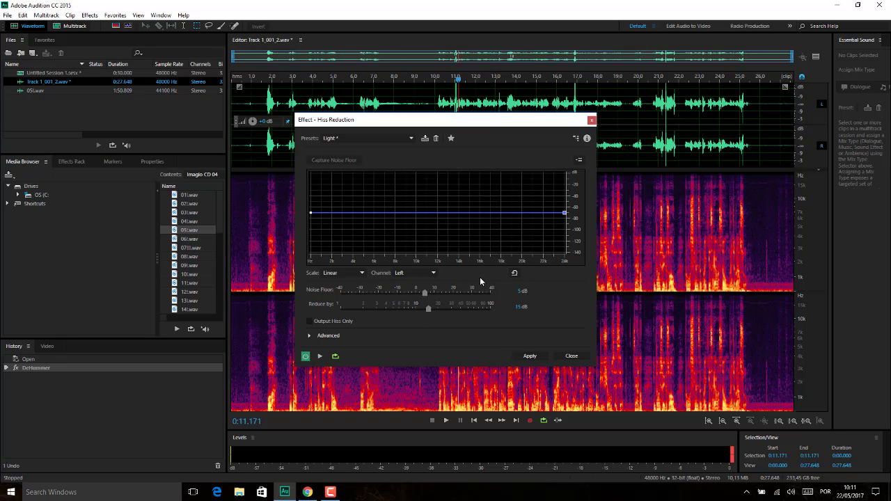
left_click(319, 355)
left_click_drag(427, 308, 489, 311)
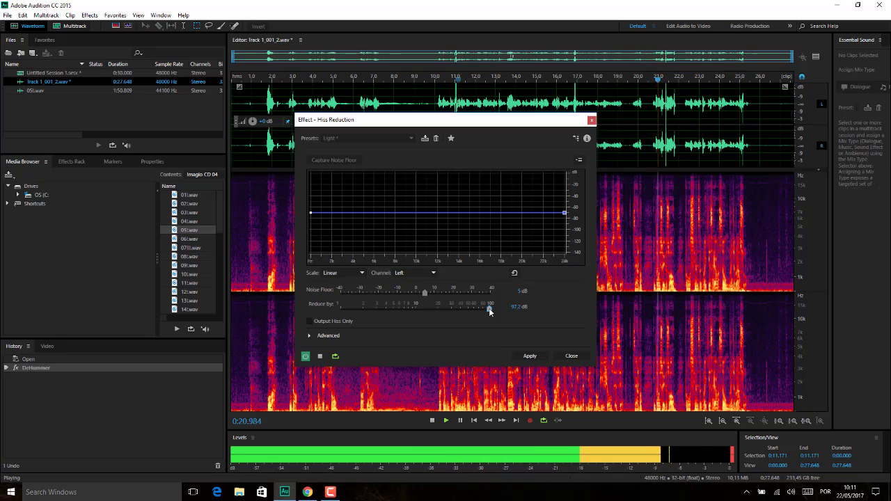
left_click_drag(489, 311, 384, 308)
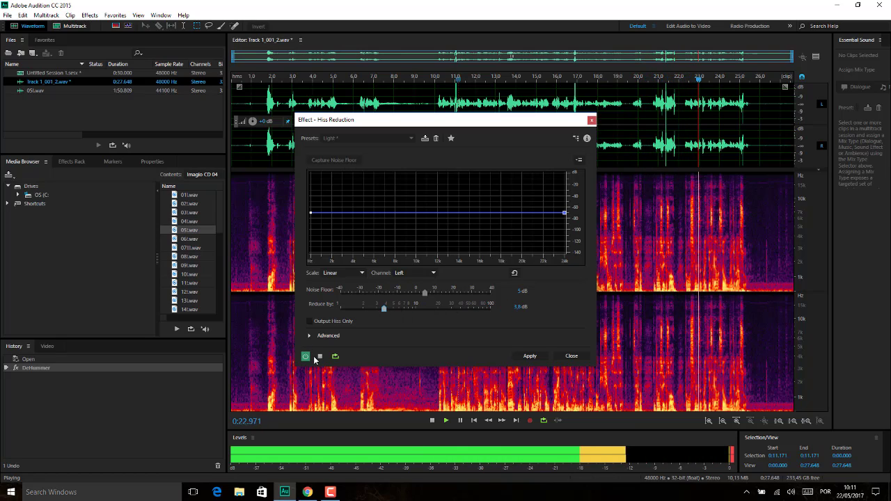
left_click(319, 355)
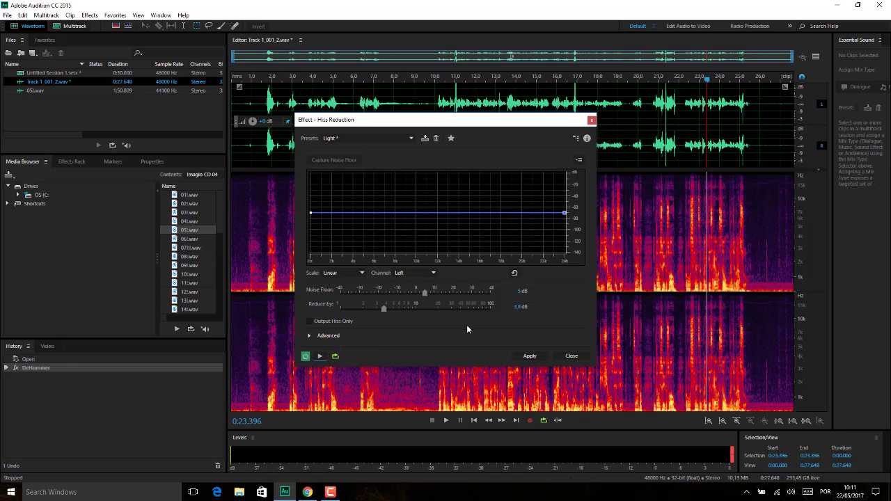
Step: Reveal the advanced Hiss Reduction settings, set the FFT size to 1024, and preview the recording briefly
left_click(310, 335)
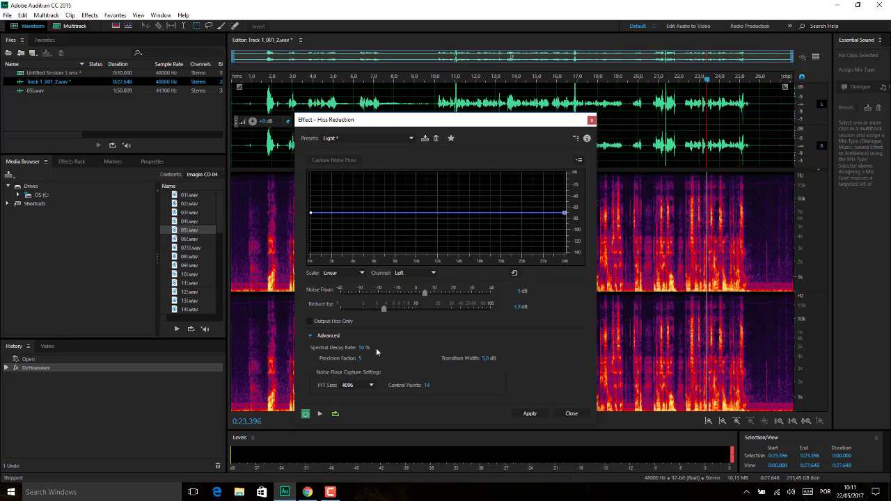
left_click(373, 384)
left_click(367, 406)
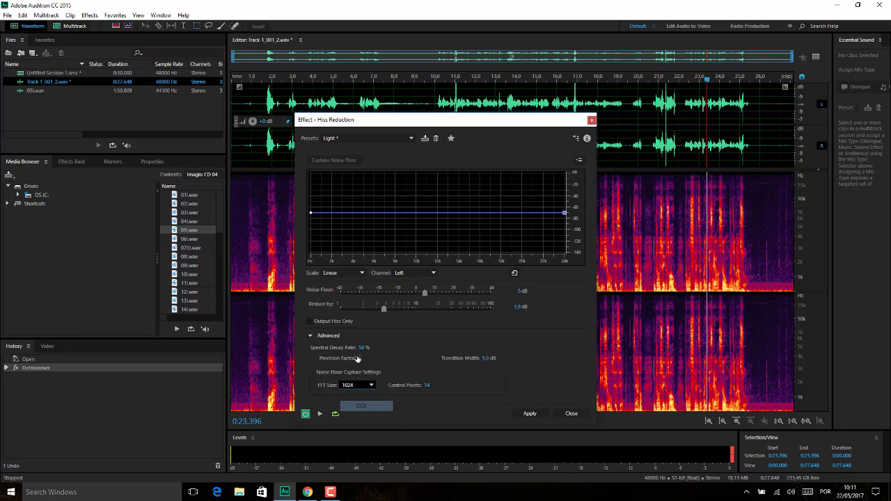
left_click(320, 413)
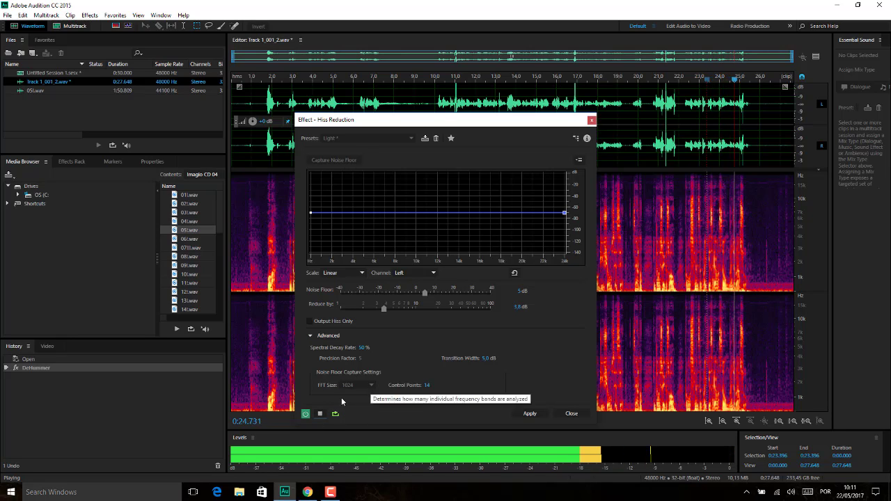
left_click(320, 413)
Step: Set the Hiss Reduction's FFT size to 16384 and preview the recording briefly
left_click(372, 385)
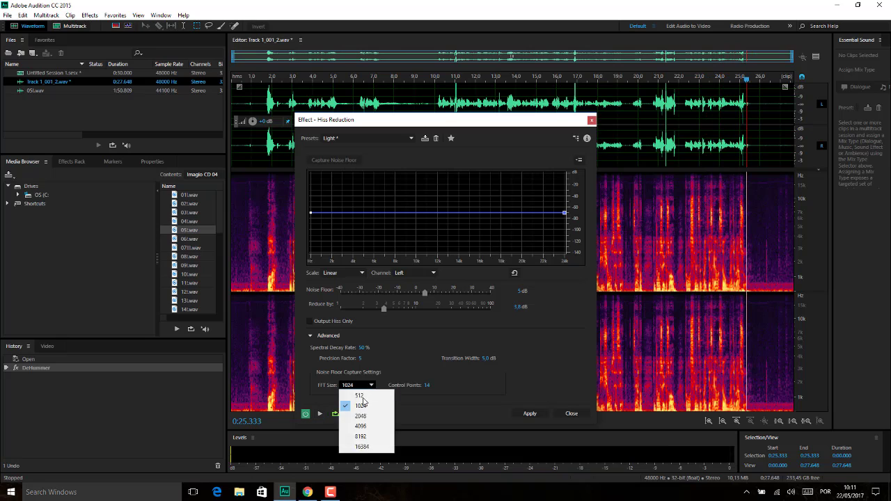
left_click(349, 448)
left_click(320, 413)
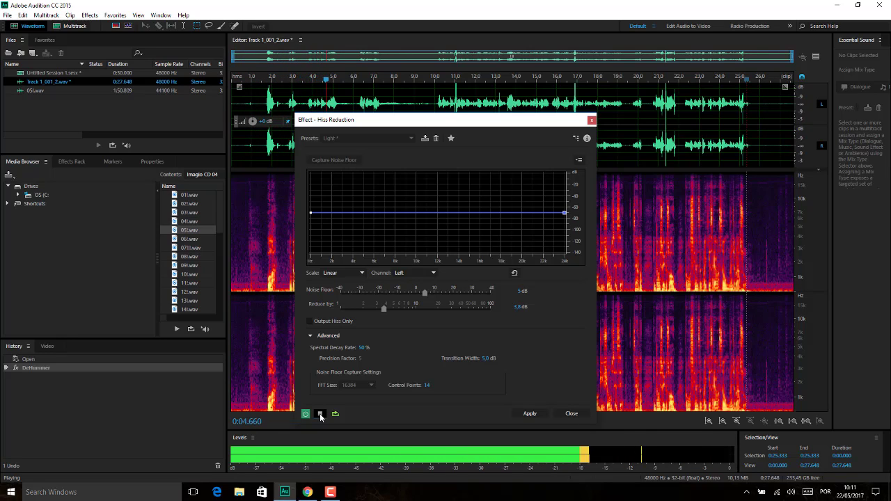
left_click(320, 415)
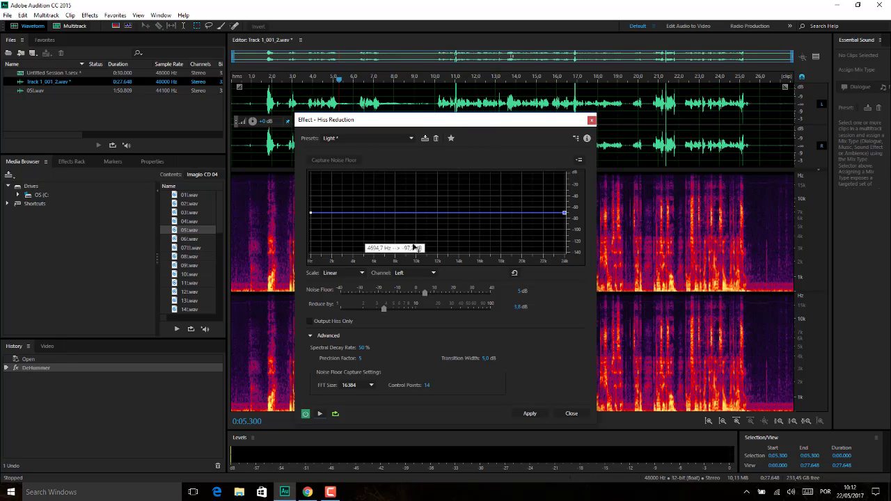
Step: Close Hiss Reduction without applying it, review the available restoration effects, and place the playhead at about 8.3 s
left_click(592, 122)
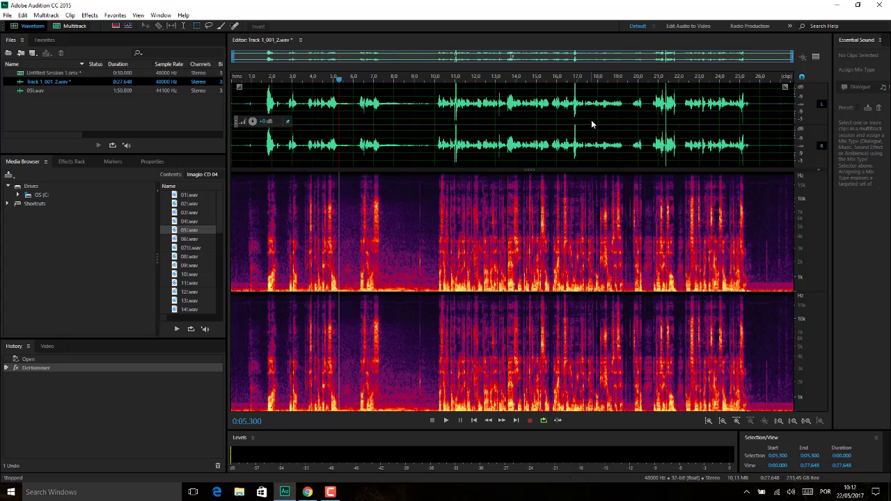
left_click(89, 15)
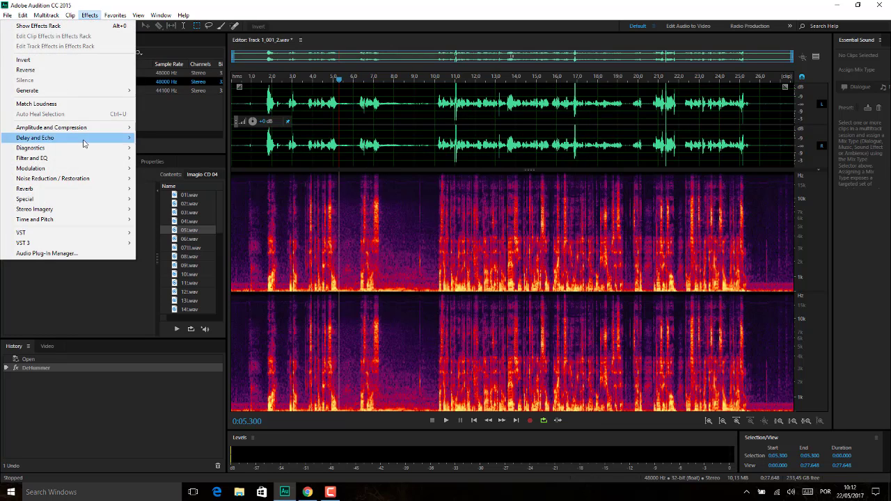
mouse_move(93, 180)
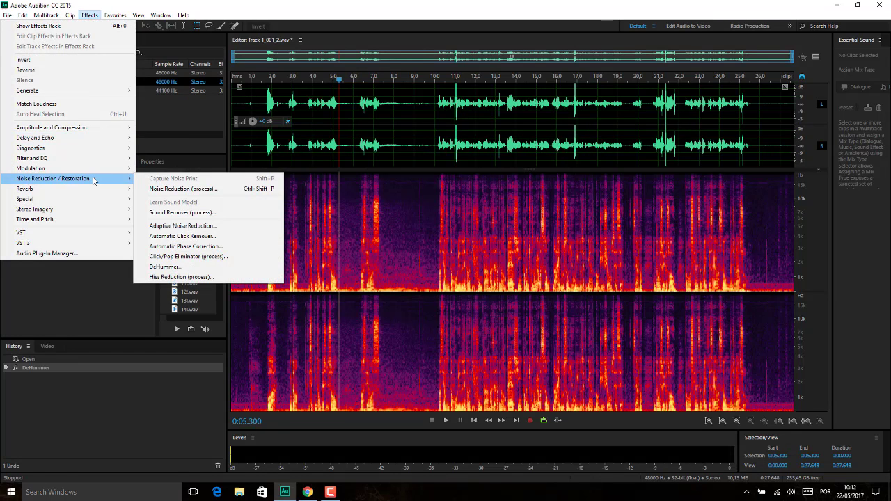
left_click(362, 229)
left_click(401, 229)
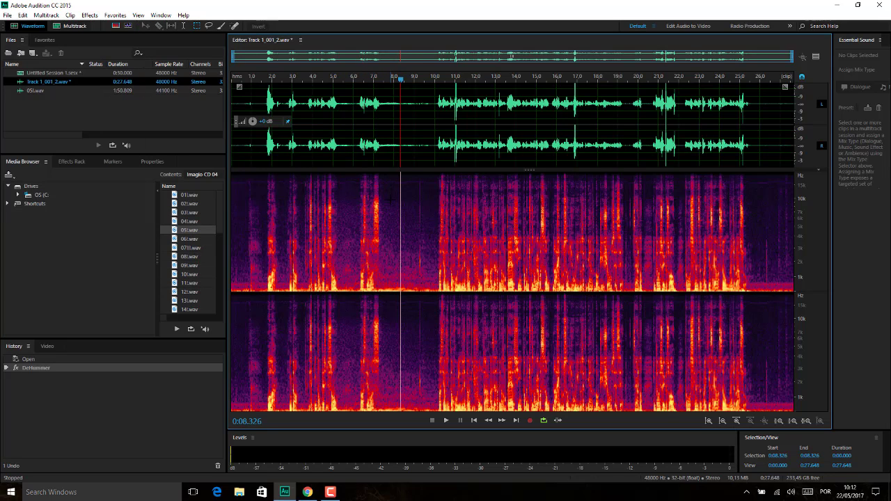